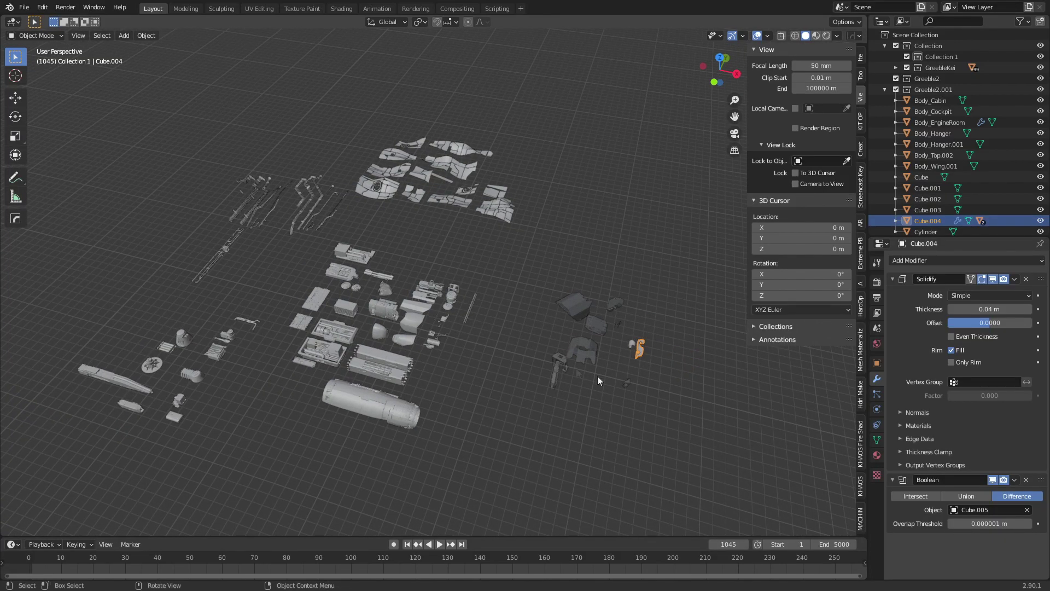
Step: Snap the 3D cursor to the world origin
{"action": "middle_click_drag", "start_coordinate": [595, 307], "coordinate": [514, 339]}
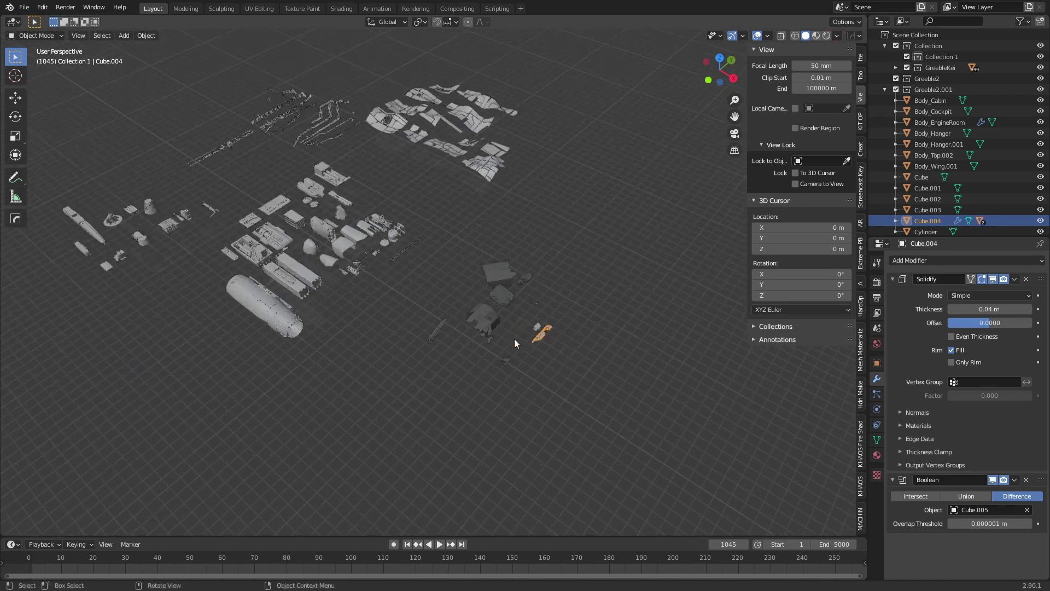
{"action": "scroll", "coordinate": [517, 337], "scroll_direction": "up", "scroll_amount": 2}
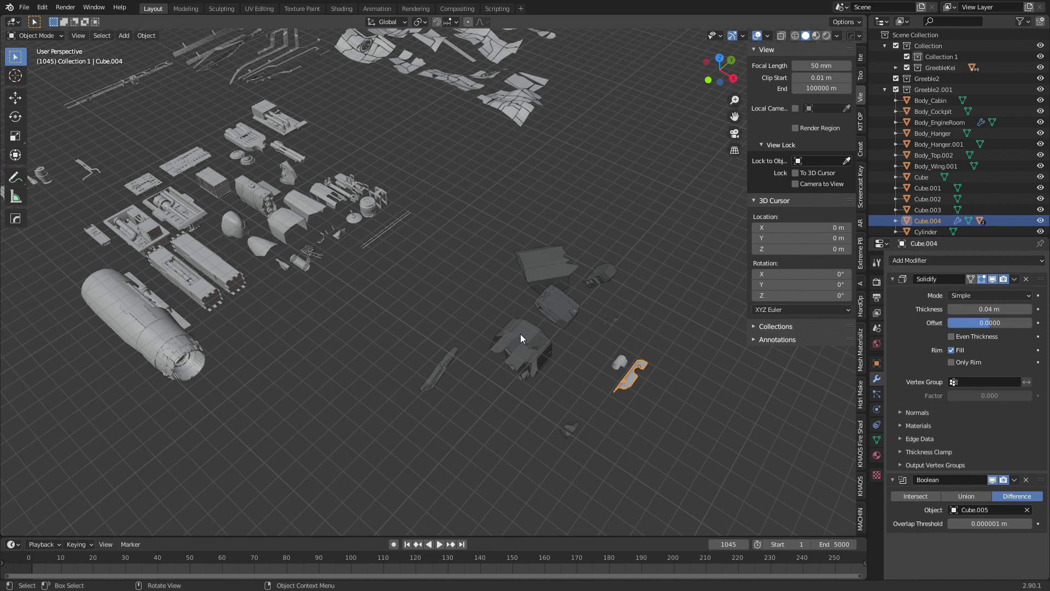
{"action": "scroll", "coordinate": [520, 334], "scroll_direction": "down", "scroll_amount": 3}
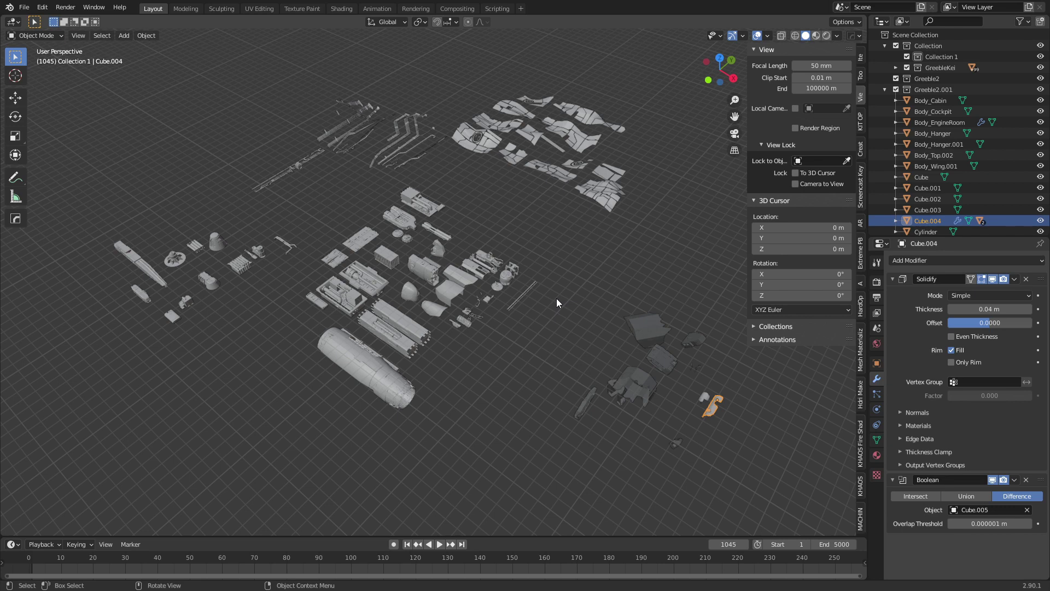
{"action": "key", "text": "shift+s"}
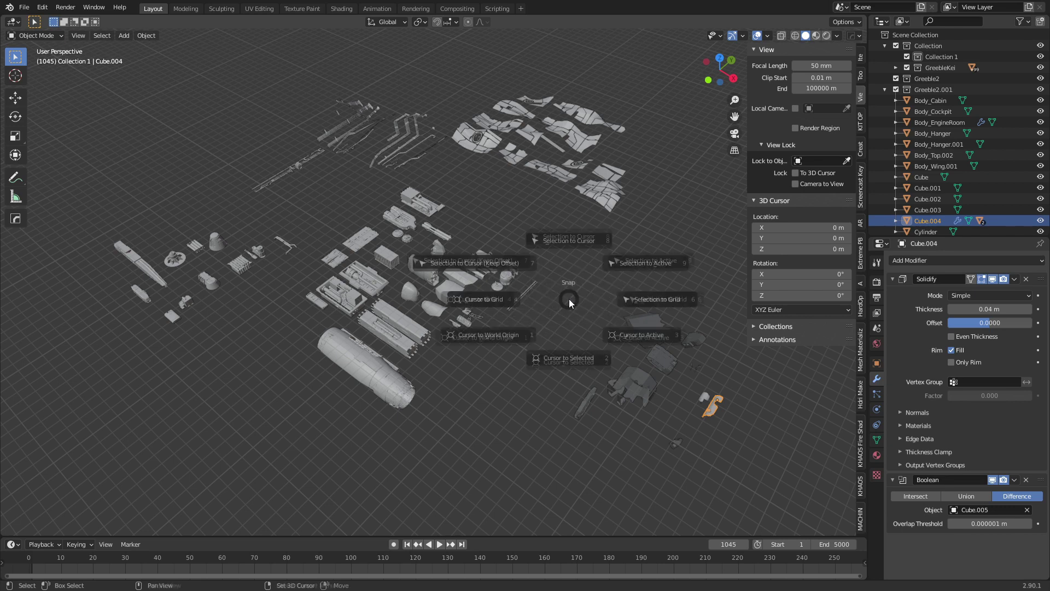
{"action": "left_click", "coordinate": [494, 337]}
Step: Add a UV sphere at the world origin, in the empty area away from the greeble parts
{"action": "scroll", "coordinate": [495, 336], "scroll_direction": "down", "scroll_amount": 2}
{"action": "middle_click_drag", "start_coordinate": [612, 268], "coordinate": [228, 302], "text": "shift"}
{"action": "middle_click_drag", "start_coordinate": [673, 234], "coordinate": [598, 247], "text": "shift"}
{"action": "scroll", "coordinate": [600, 246], "scroll_direction": "up", "scroll_amount": 1}
{"action": "middle_click_drag", "start_coordinate": [533, 276], "coordinate": [443, 292], "text": "shift"}
{"action": "key", "text": "shift+a"}
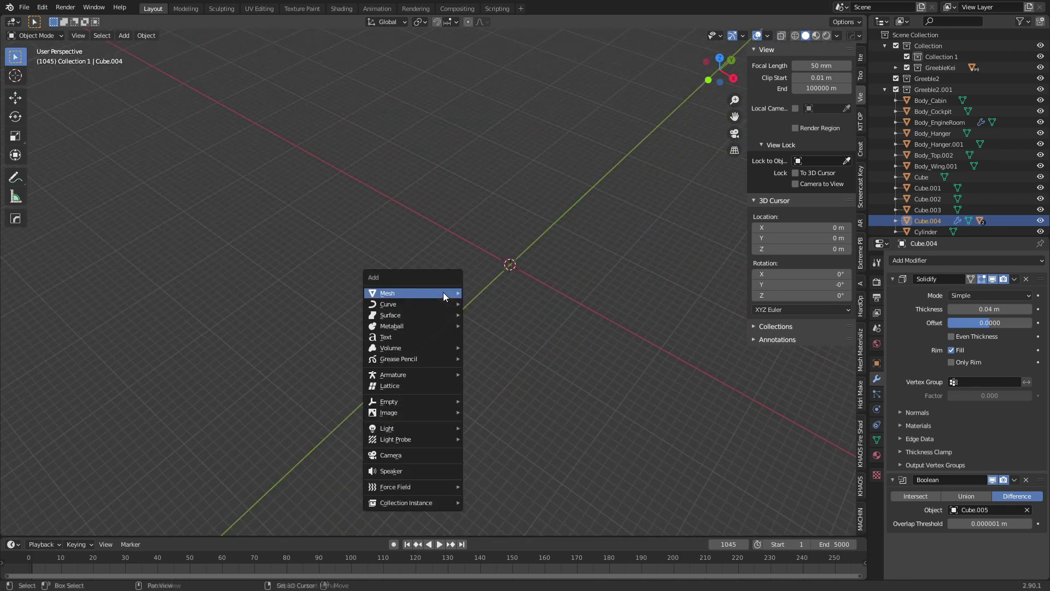
{"action": "mouse_move", "coordinate": [443, 292]}
{"action": "left_click", "coordinate": [507, 326]}
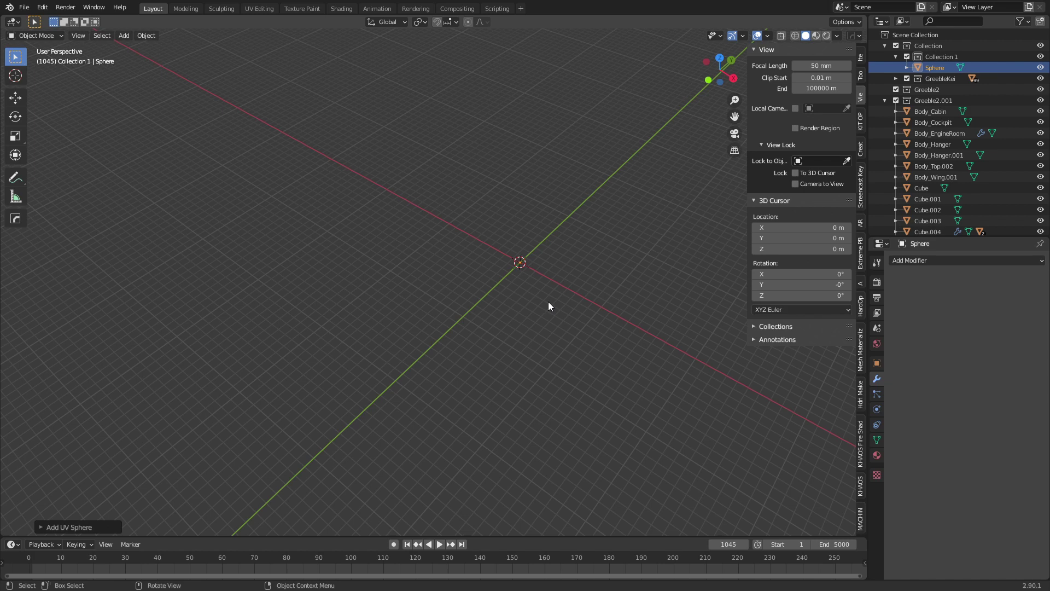
Step: Scale the sphere by 10 and rotate it 90° about the global Y axis
{"action": "type", "text": "s10"}
{"action": "key", "text": "Return"}
{"action": "key", "text": "s"}
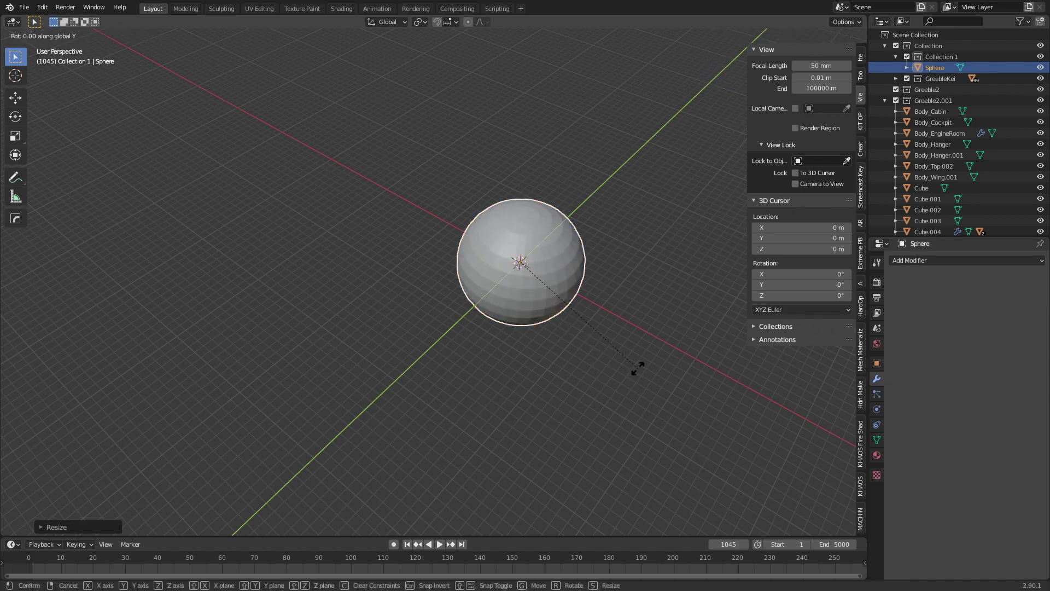
{"action": "type", "text": "90"}
{"action": "key", "text": "Return"}
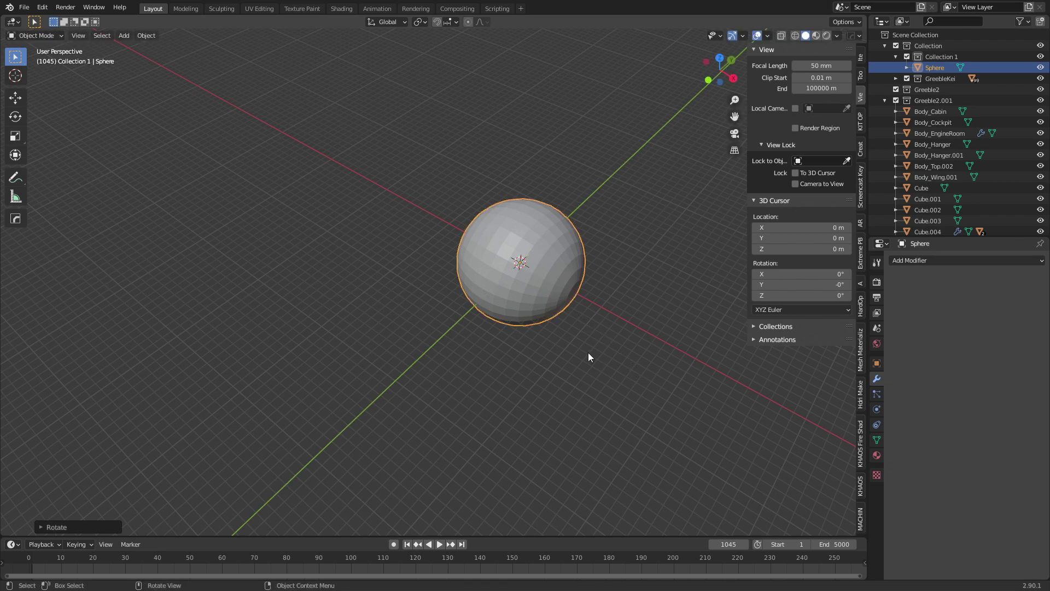
Step: Stretch the sphere along the global X axis into a long ellipsoid and apply its scale
{"action": "key", "text": "s"}
{"action": "key", "text": "y"}
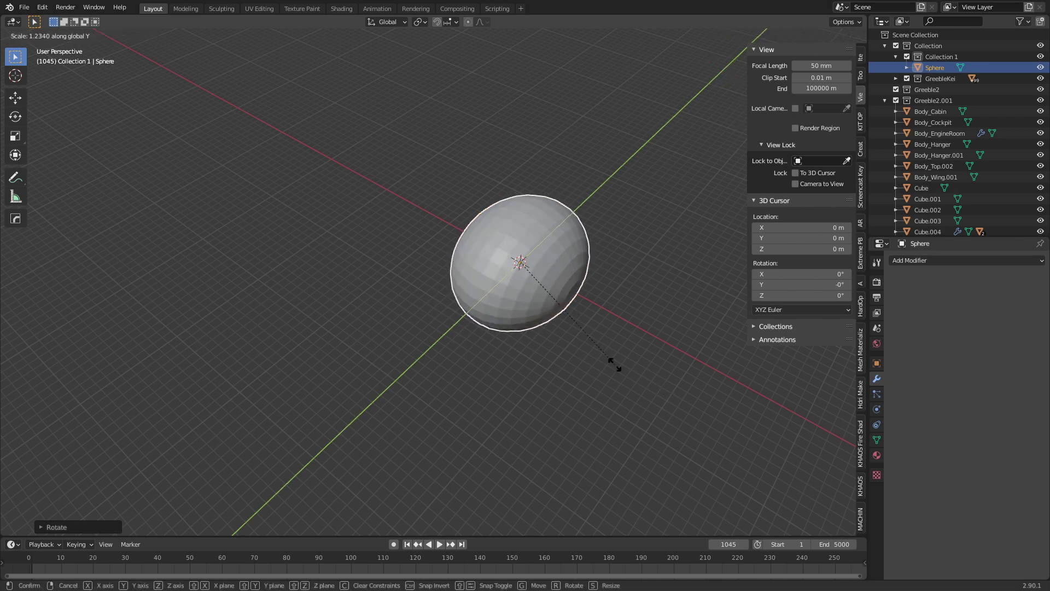
{"action": "left_click", "coordinate": [772, 441]}
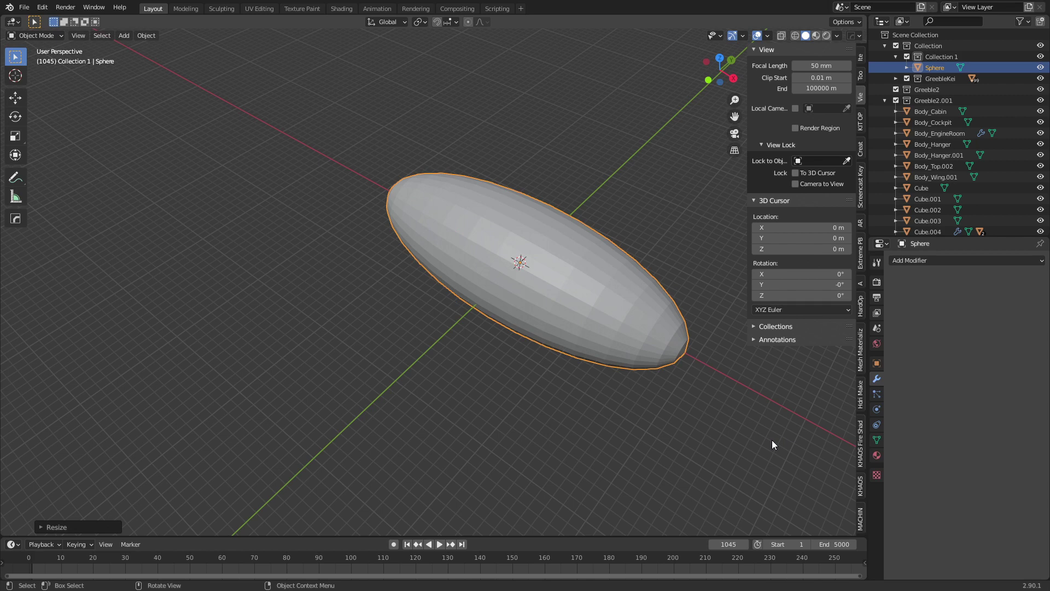
{"action": "key", "text": "ctrl+a"}
{"action": "left_click", "coordinate": [755, 460]}
Step: Add an emitter particle system to the sphere and set its emission to 200 particles, end frame 1 and lifetime 50000
{"action": "middle_click_drag", "start_coordinate": [506, 441], "coordinate": [441, 443], "text": "shift"}
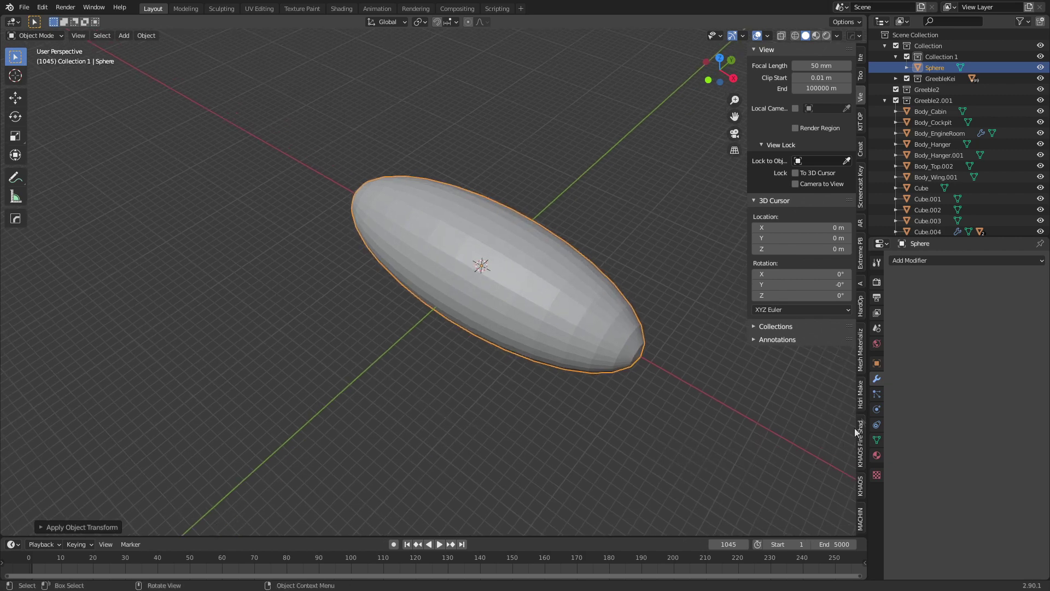
{"action": "left_click", "coordinate": [872, 396]}
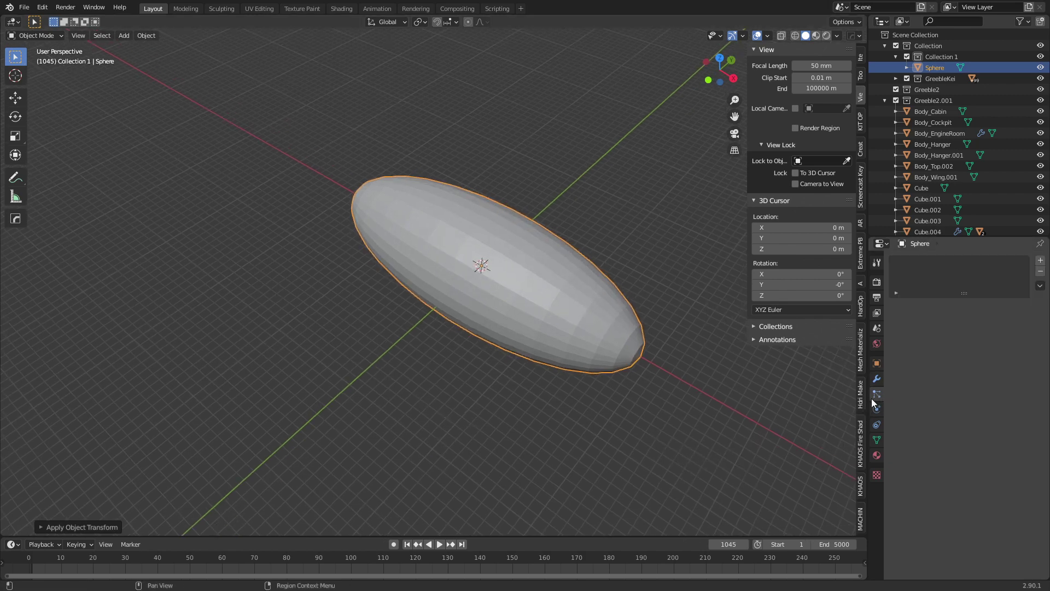
{"action": "left_click", "coordinate": [1040, 261]}
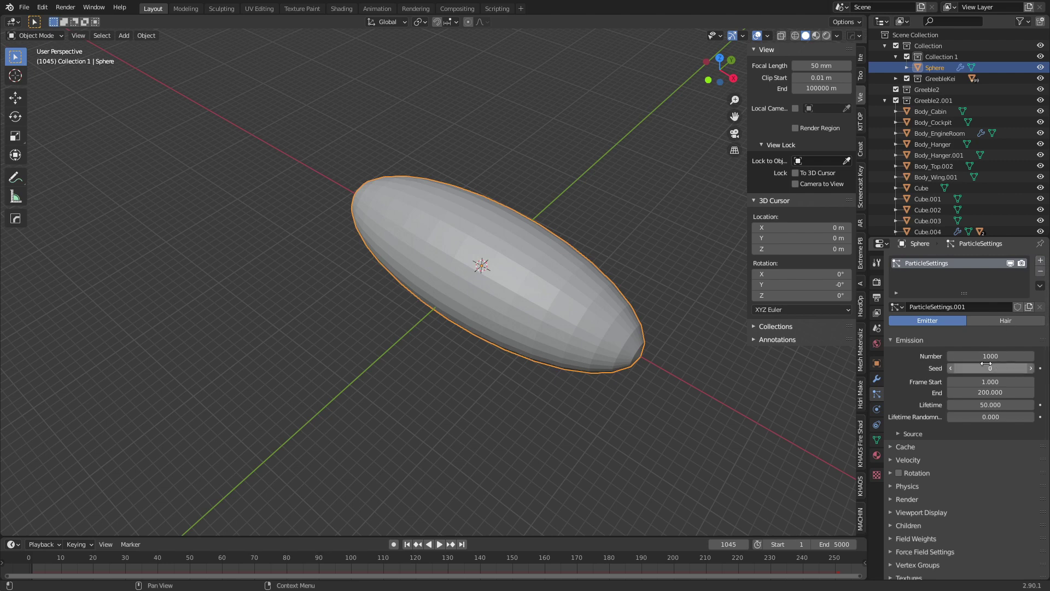
{"action": "left_click", "coordinate": [991, 392]}
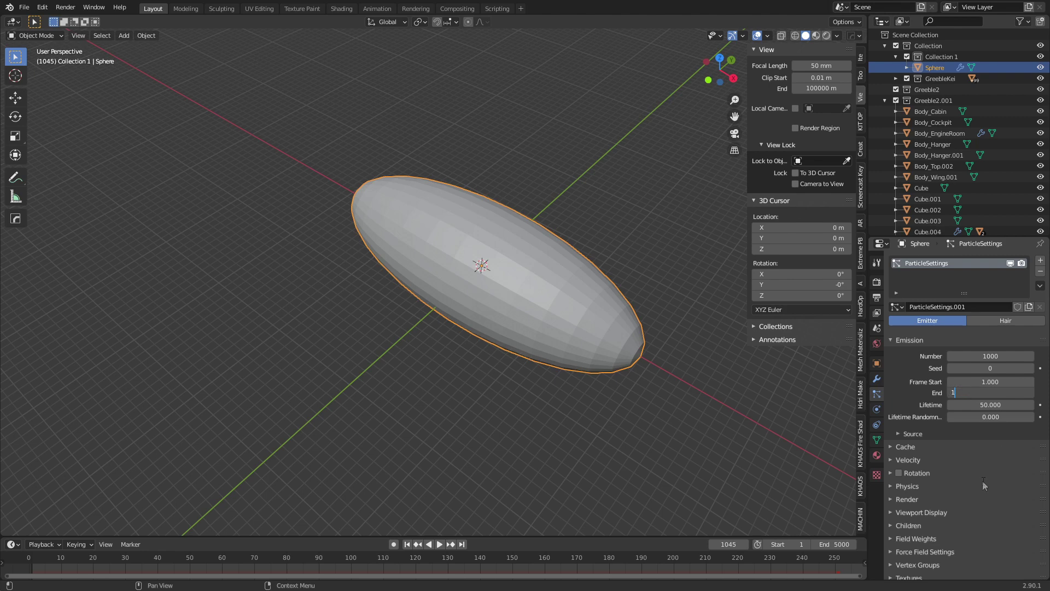
{"action": "left_click", "coordinate": [991, 356]}
{"action": "type", "text": "200"}
{"action": "key", "text": "Return"}
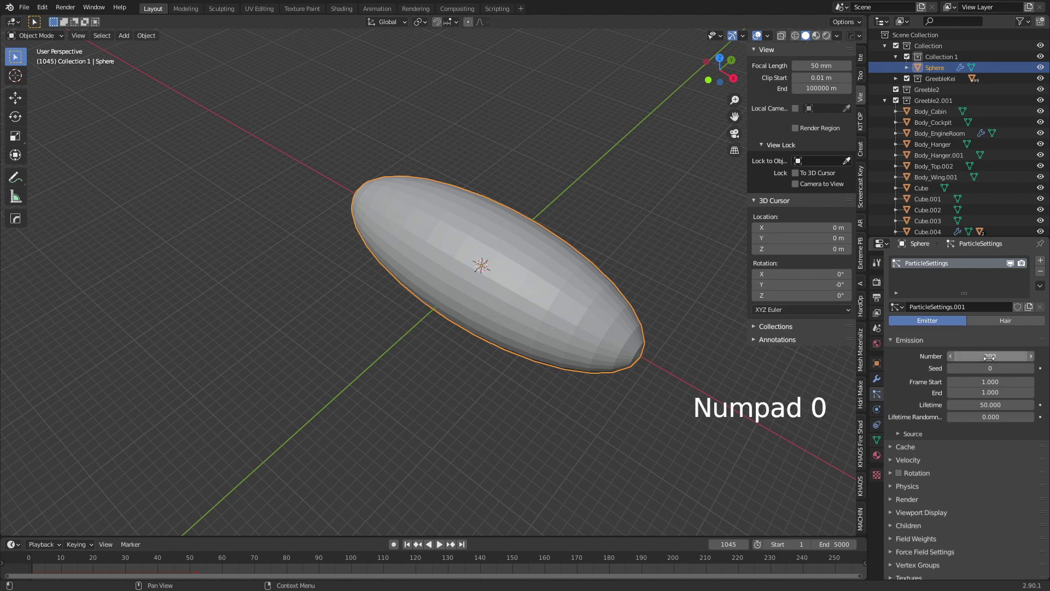
{"action": "left_click", "coordinate": [989, 405]}
{"action": "type", "text": "000"}
{"action": "key", "text": "Return"}
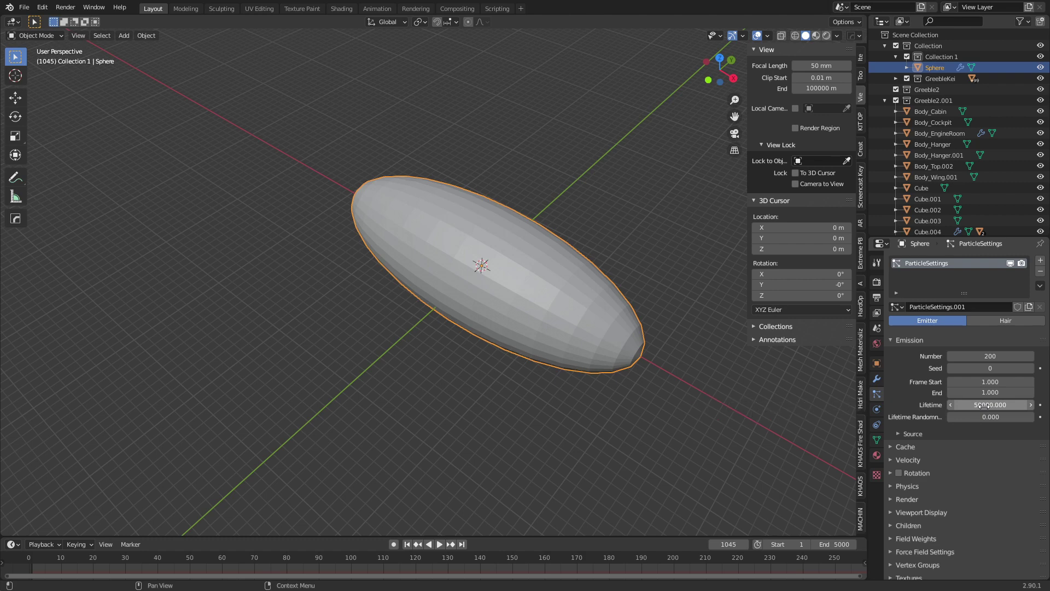
Step: Turn off Show Instancer for the sphere in the viewport
{"action": "key", "text": "z"}
{"action": "left_click", "coordinate": [572, 356]}
{"action": "scroll", "coordinate": [518, 388], "scroll_direction": "up", "scroll_amount": 4}
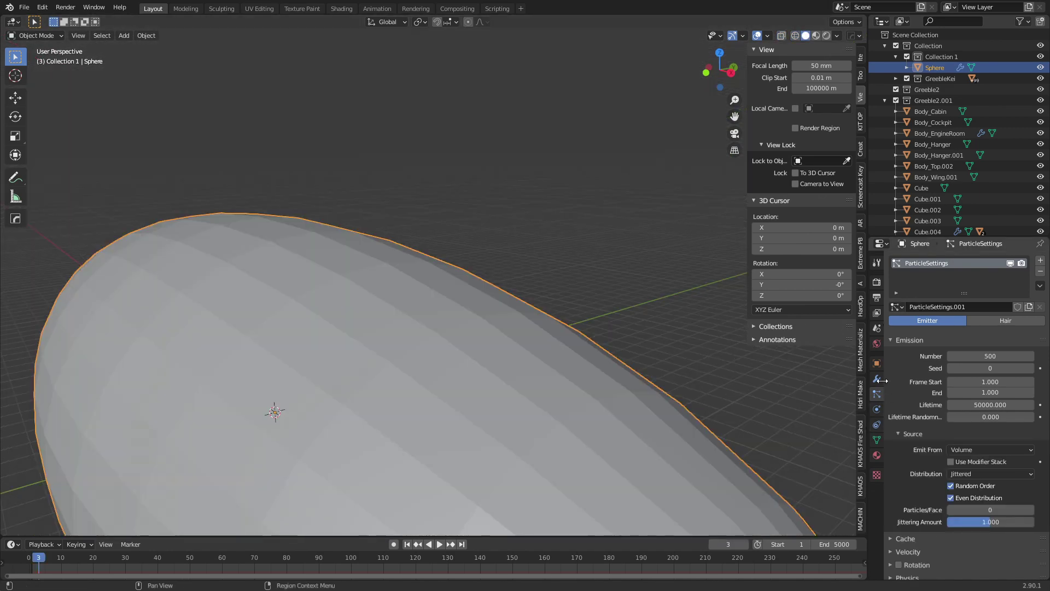
{"action": "left_click", "coordinate": [877, 363]}
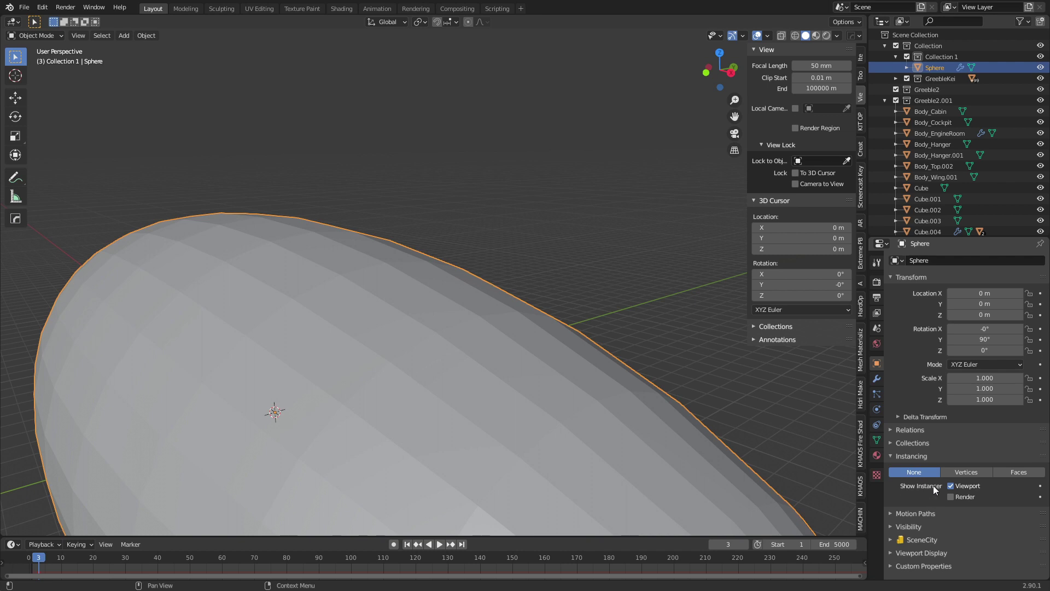
{"action": "left_click", "coordinate": [951, 487]}
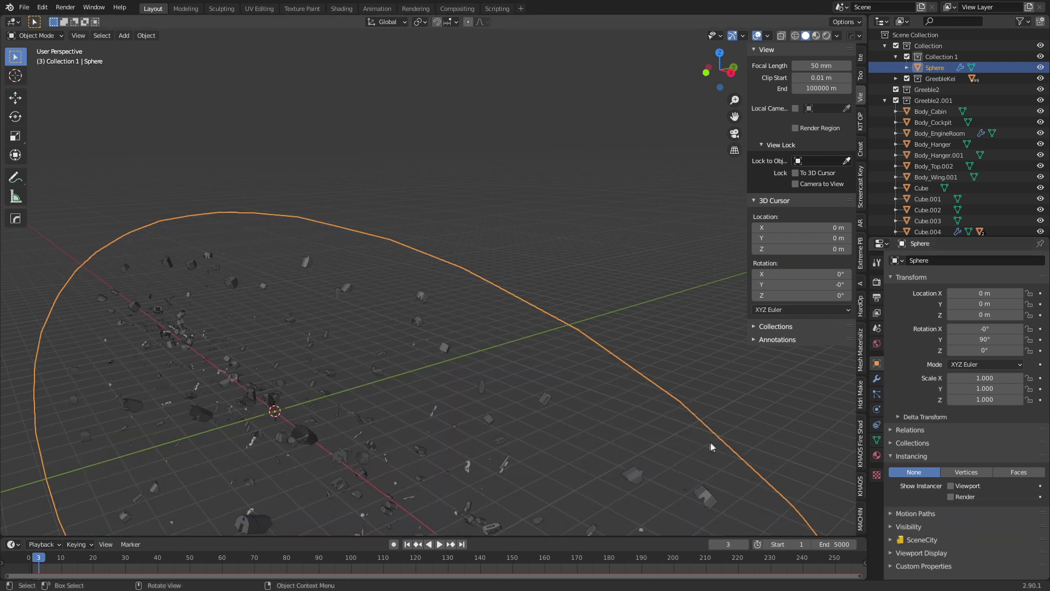
Step: Examine the debris scattered inside the sphere and select a distant greeble part to check which collection it belongs to
{"action": "middle_click_drag", "start_coordinate": [711, 442], "coordinate": [582, 360]}
{"action": "middle_click_drag", "start_coordinate": [646, 417], "coordinate": [523, 328], "text": "shift"}
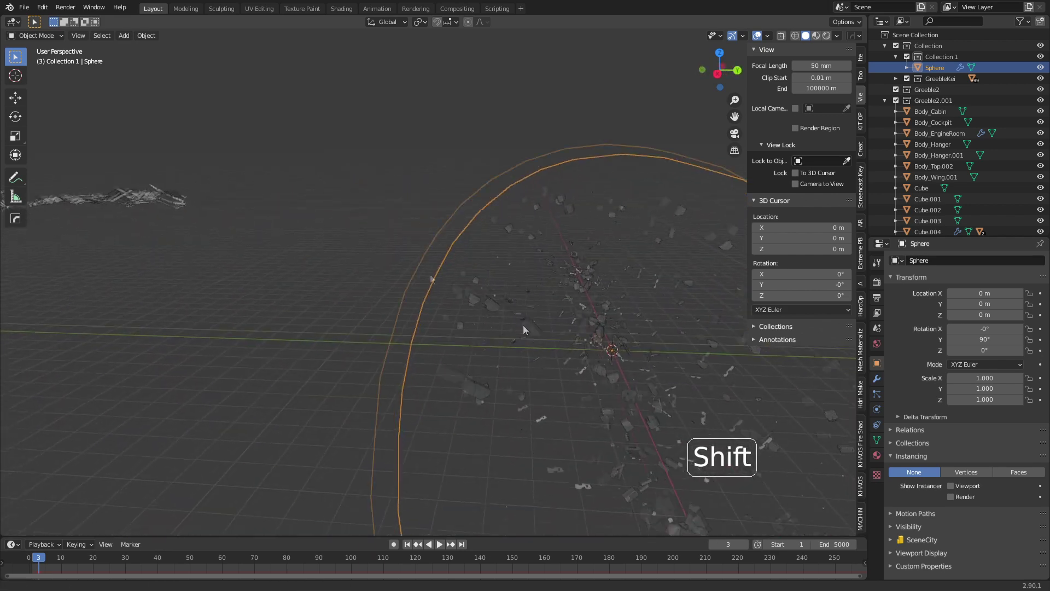
{"action": "scroll", "coordinate": [525, 330], "scroll_direction": "up", "scroll_amount": 3}
{"action": "middle_click_drag", "start_coordinate": [672, 425], "coordinate": [403, 349]}
{"action": "scroll", "coordinate": [243, 425], "scroll_direction": "down", "scroll_amount": 2}
{"action": "scroll", "coordinate": [403, 350], "scroll_direction": "down", "scroll_amount": 2}
{"action": "middle_click_drag", "start_coordinate": [453, 389], "coordinate": [500, 368], "text": "shift"}
{"action": "scroll", "coordinate": [334, 349], "scroll_direction": "down", "scroll_amount": 4}
{"action": "middle_click_drag", "start_coordinate": [286, 369], "coordinate": [574, 372], "text": "shift"}
{"action": "middle_click_drag", "start_coordinate": [328, 350], "coordinate": [438, 374], "text": "shift"}
{"action": "left_click", "coordinate": [175, 276]}
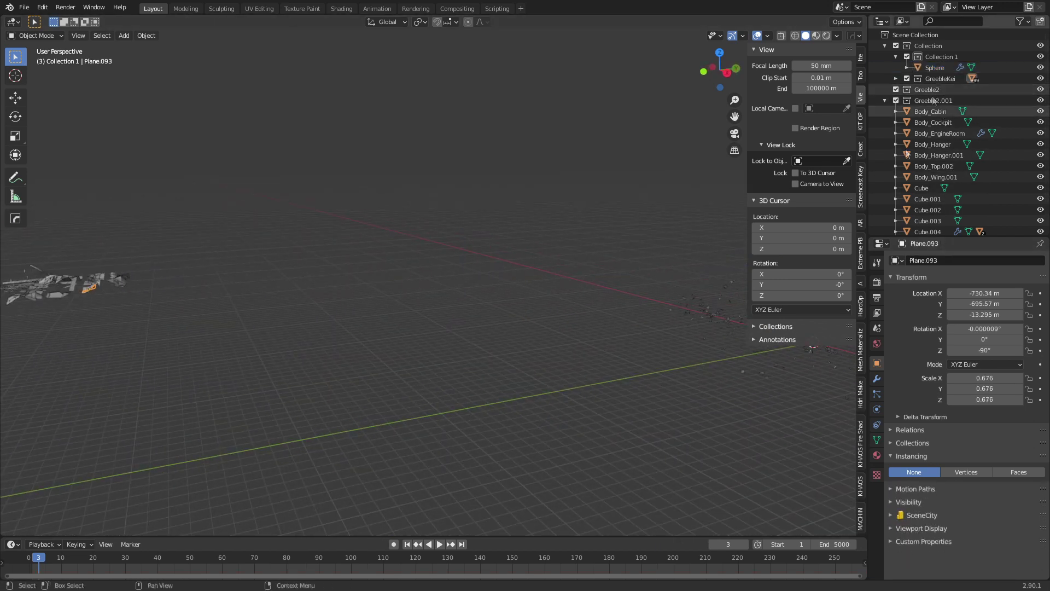
{"action": "middle_click_drag", "start_coordinate": [584, 392], "coordinate": [197, 411], "text": "shift"}
{"action": "scroll", "coordinate": [444, 393], "scroll_direction": "up", "scroll_amount": 3}
{"action": "middle_click_drag", "start_coordinate": [444, 393], "coordinate": [480, 344], "text": "shift"}
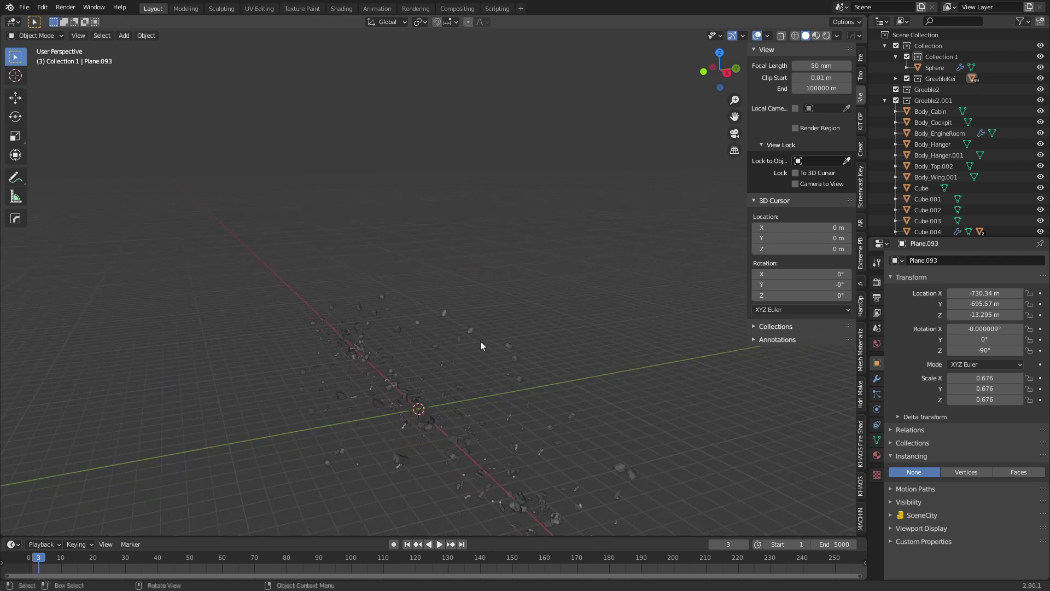
Step: Add a second particle system to the sphere
{"action": "left_click", "coordinate": [480, 346]}
{"action": "left_click", "coordinate": [877, 394]}
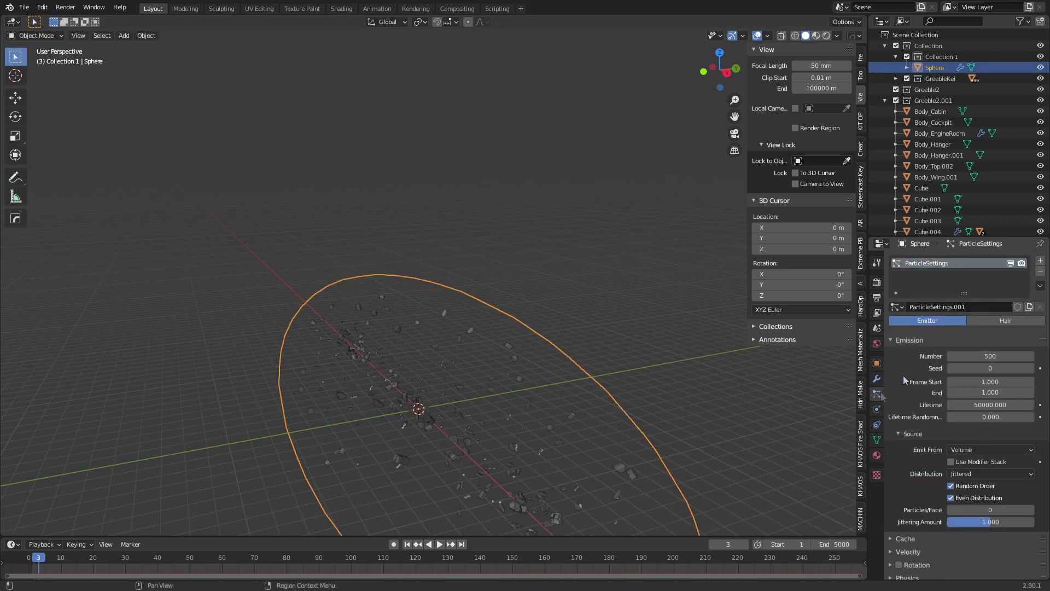
{"action": "left_click", "coordinate": [1041, 261]}
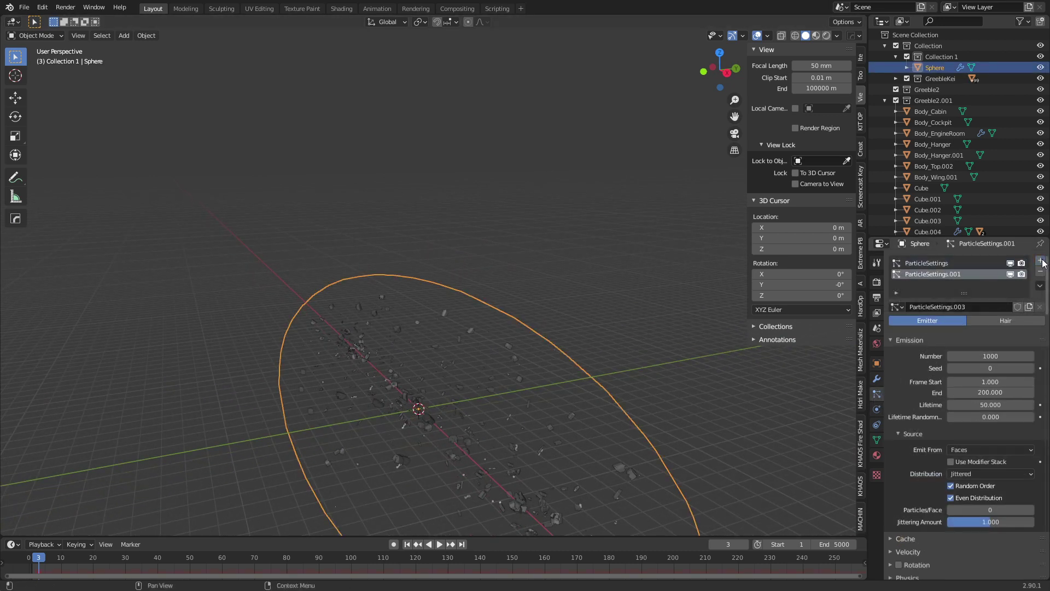
Step: Assign an independent copy of ParticleSettings.001 to the second particle system and set its seed to 249
{"action": "left_click", "coordinate": [929, 265]}
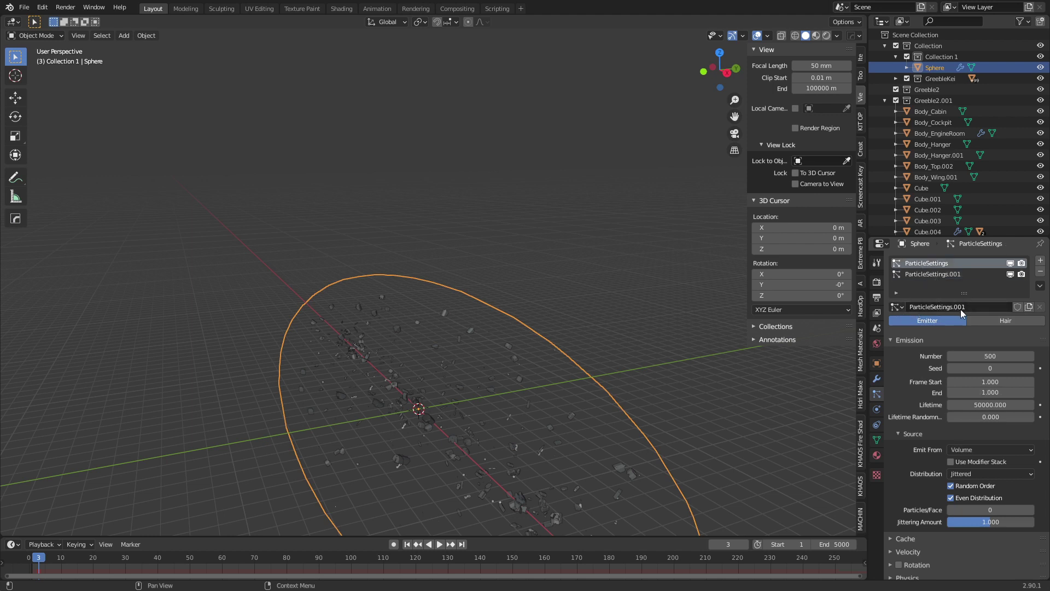
{"action": "left_click", "coordinate": [943, 274]}
{"action": "left_click", "coordinate": [905, 306]}
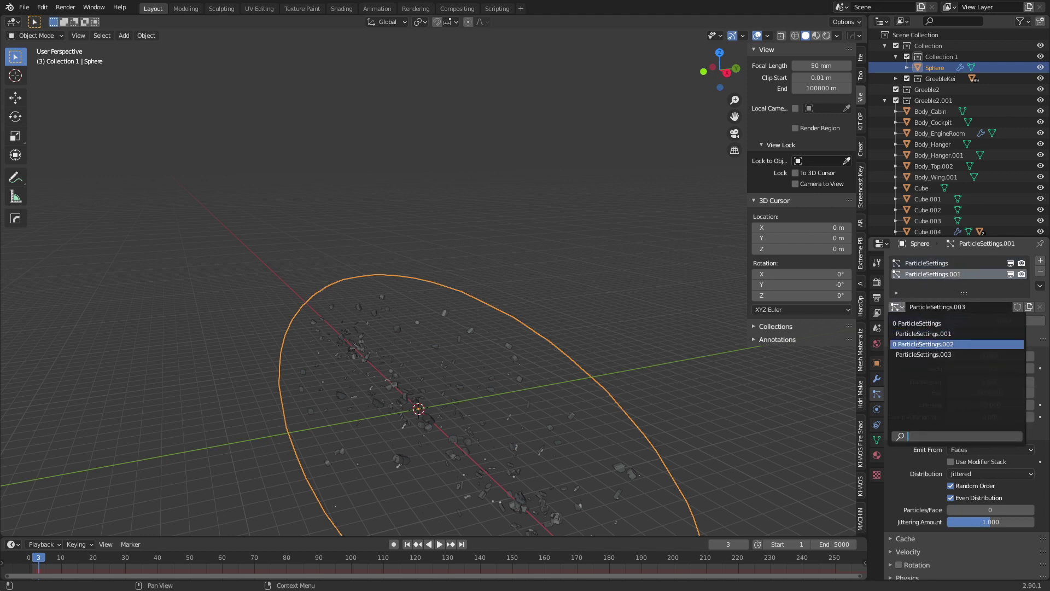
{"action": "left_click", "coordinate": [937, 339]}
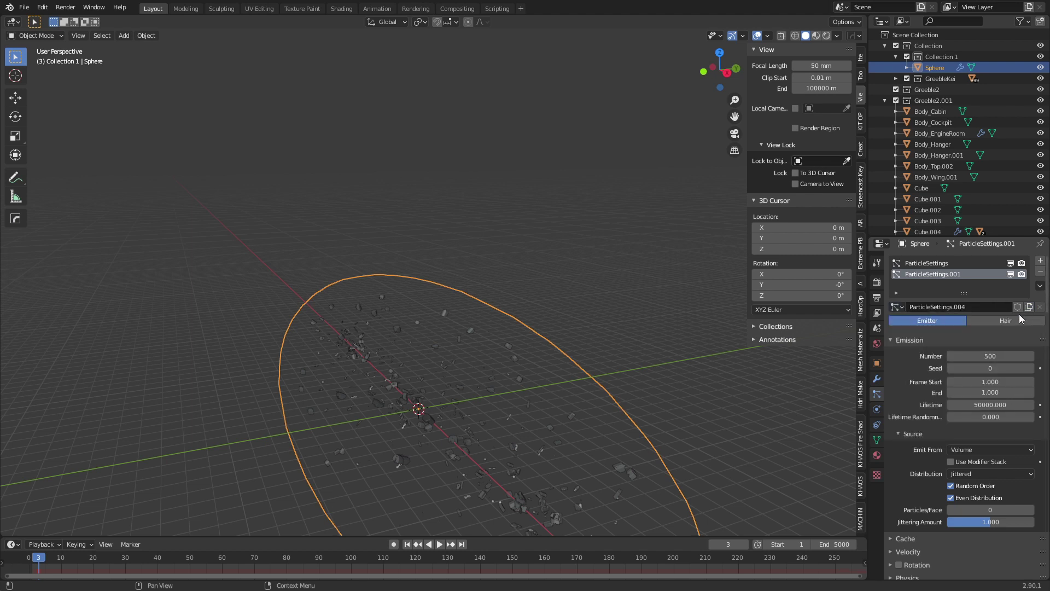
{"action": "left_click_drag", "start_coordinate": [977, 367], "coordinate": [1011, 367]}
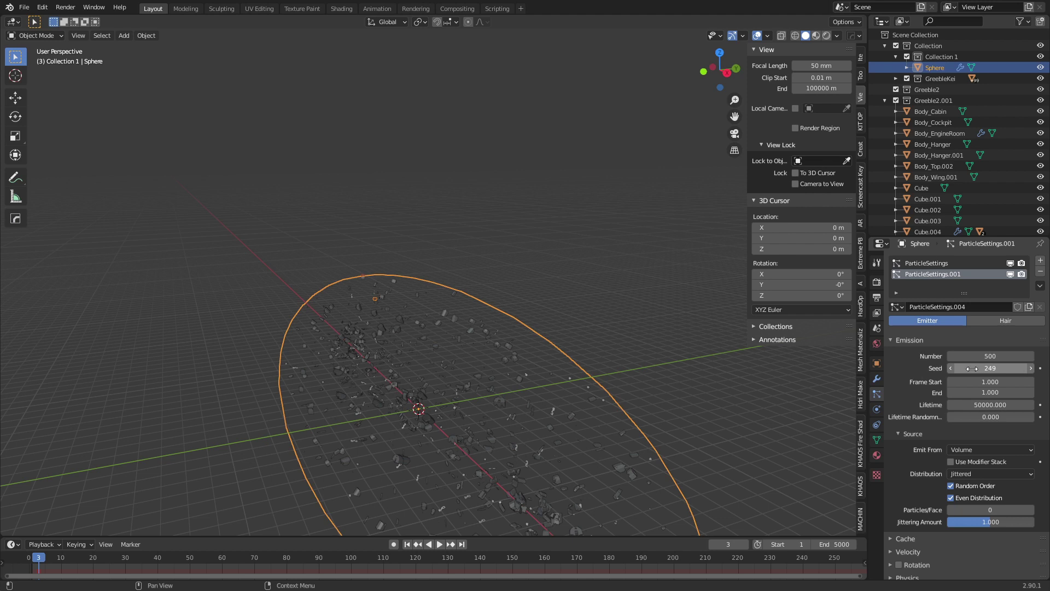
Step: Replace the second particle system's instance collection with GreebleKei
{"action": "scroll", "coordinate": [974, 372], "scroll_direction": "down", "scroll_amount": 12}
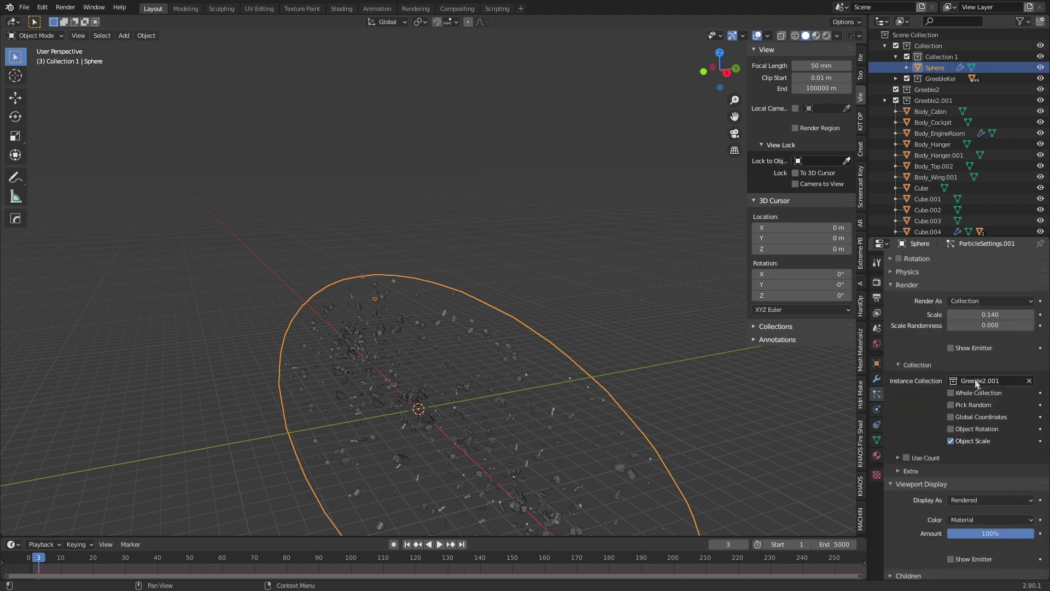
{"action": "left_click", "coordinate": [1029, 380]}
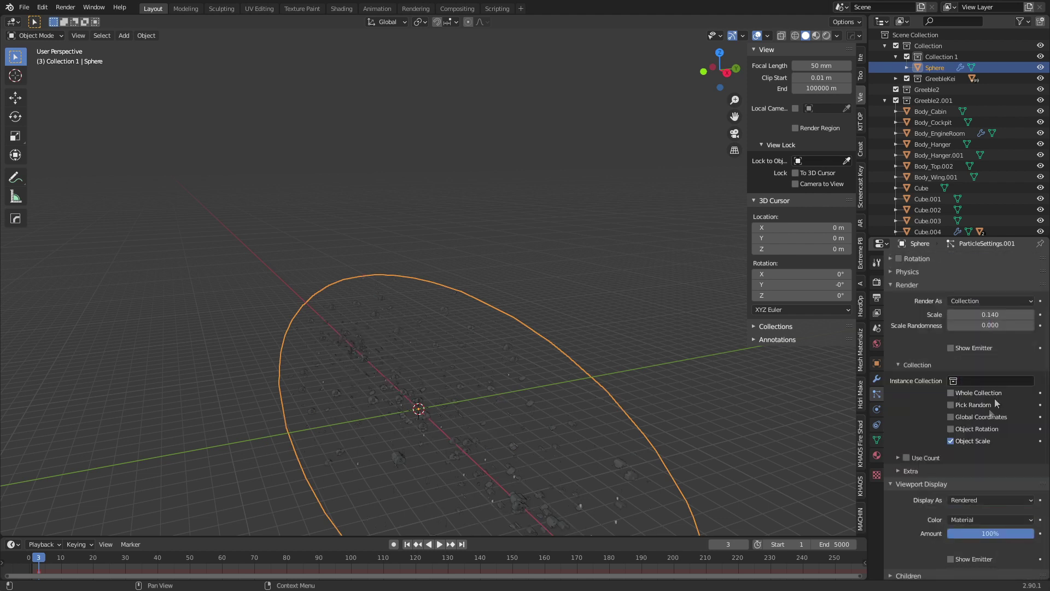
{"action": "left_click", "coordinate": [993, 384]}
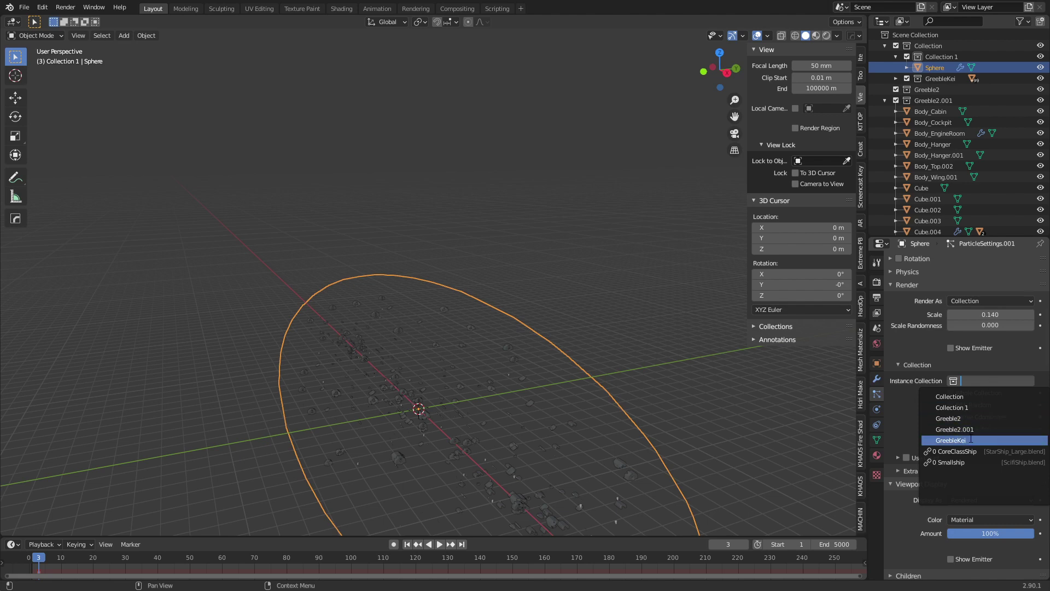
{"action": "left_click", "coordinate": [946, 441]}
{"action": "scroll", "coordinate": [534, 441], "scroll_direction": "up", "scroll_amount": 3}
{"action": "middle_click_drag", "start_coordinate": [534, 504], "coordinate": [536, 432], "text": "shift"}
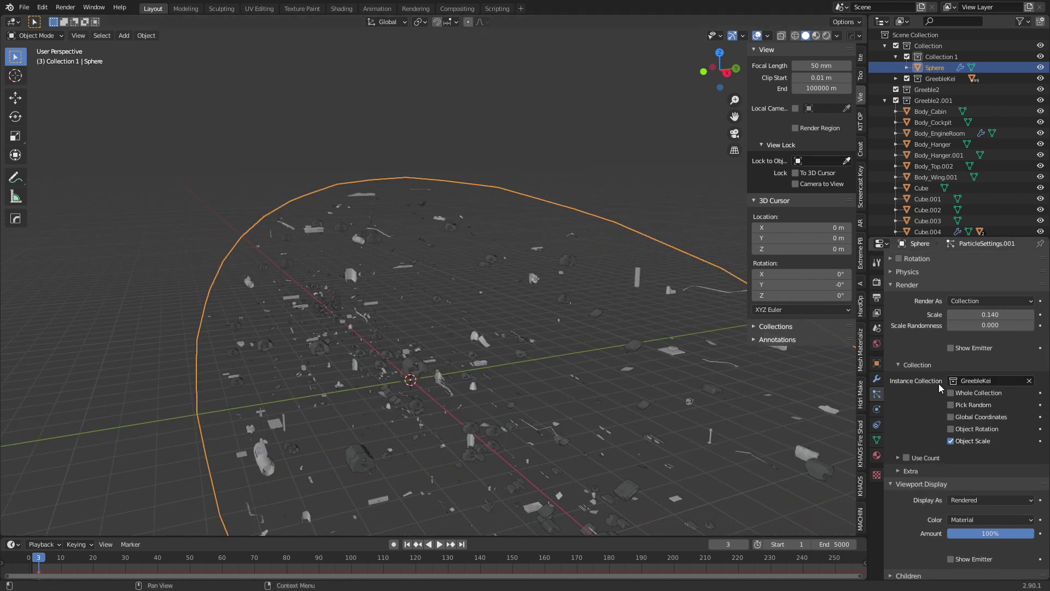
Step: Enable rotation for the second particle system and set its Randomize value to 1.000
{"action": "scroll", "coordinate": [933, 399], "scroll_direction": "up", "scroll_amount": 7}
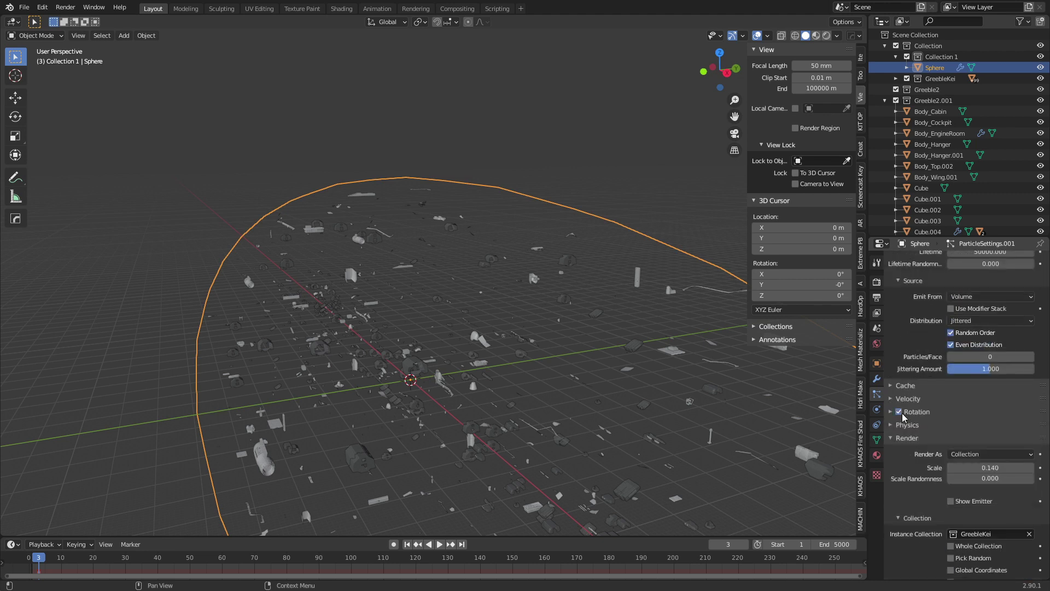
{"action": "left_click", "coordinate": [896, 414]}
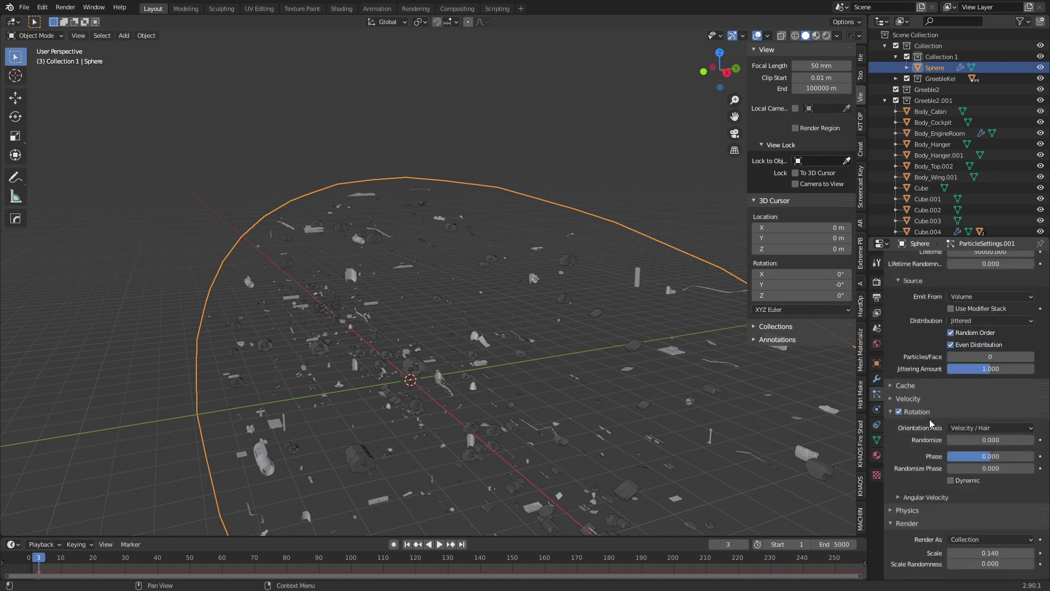
{"action": "left_click_drag", "start_coordinate": [956, 441], "coordinate": [1014, 441]}
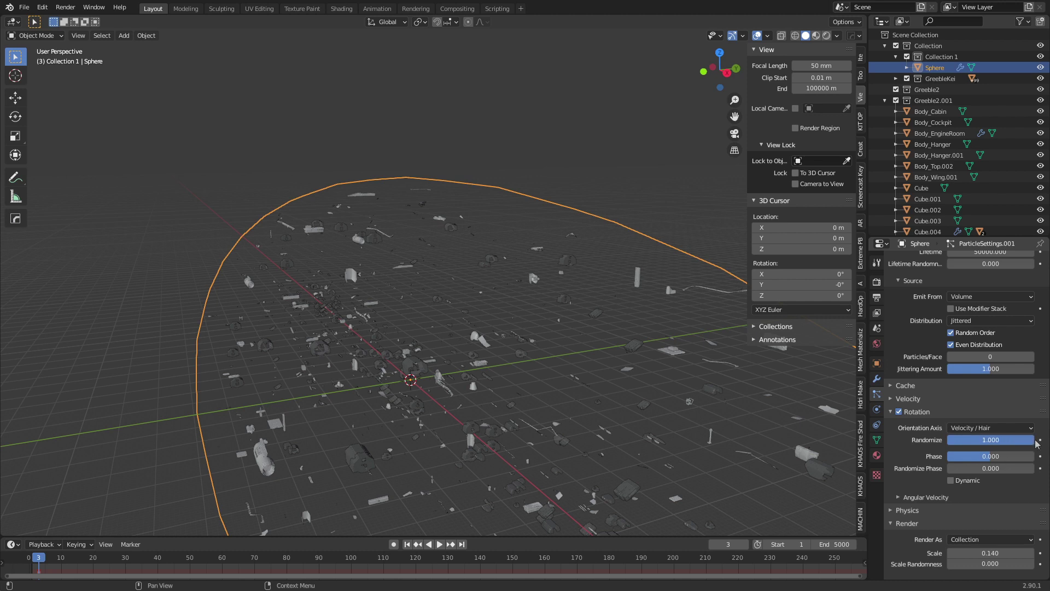
Step: Make the second particle system's rotation dynamic, and set its Scale Randomness to 1.000 and Scale to 0.160
{"action": "scroll", "coordinate": [924, 495], "scroll_direction": "down", "scroll_amount": 10}
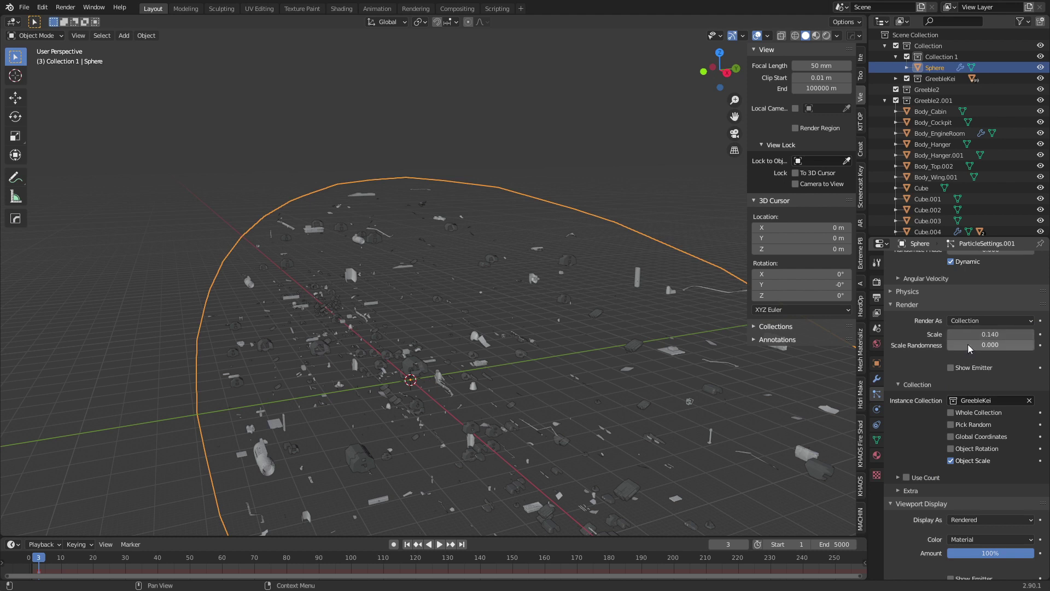
{"action": "left_click_drag", "start_coordinate": [967, 345], "coordinate": [1020, 345]}
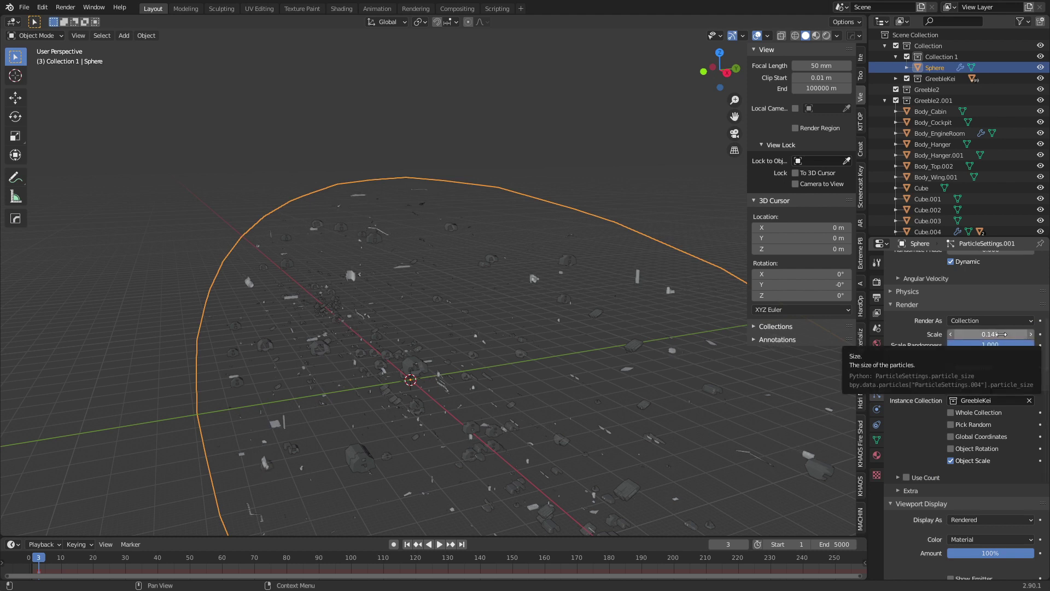
{"action": "left_click", "coordinate": [1028, 335]}
{"action": "left_click", "coordinate": [1028, 334]}
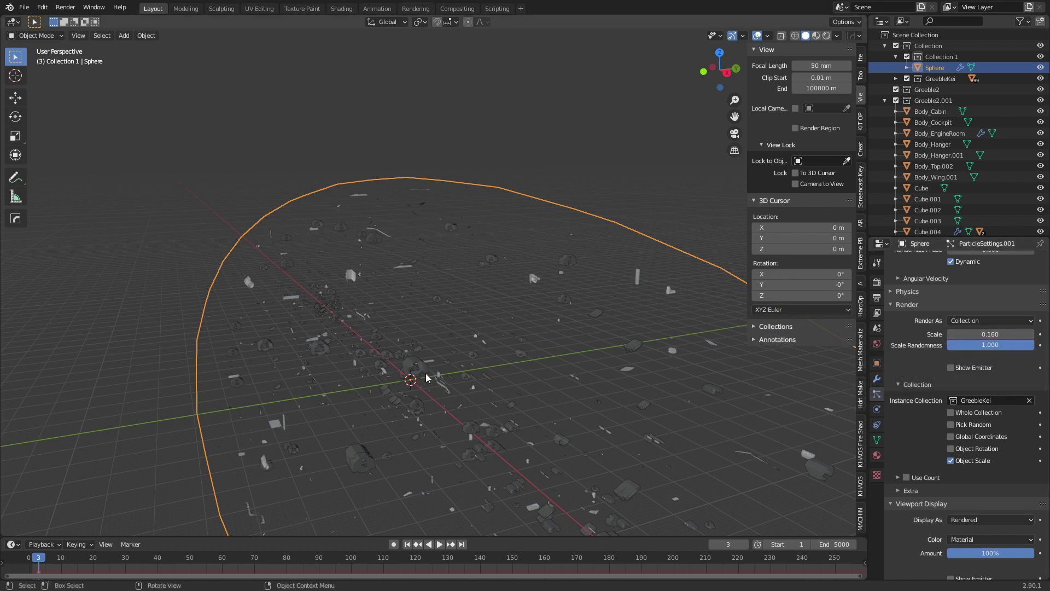
Step: Enable dynamic rotation for the sphere's first particle system with Randomize set to 1.000
{"action": "scroll", "coordinate": [954, 381], "scroll_direction": "up", "scroll_amount": 3}
{"action": "scroll", "coordinate": [934, 370], "scroll_direction": "up", "scroll_amount": 10}
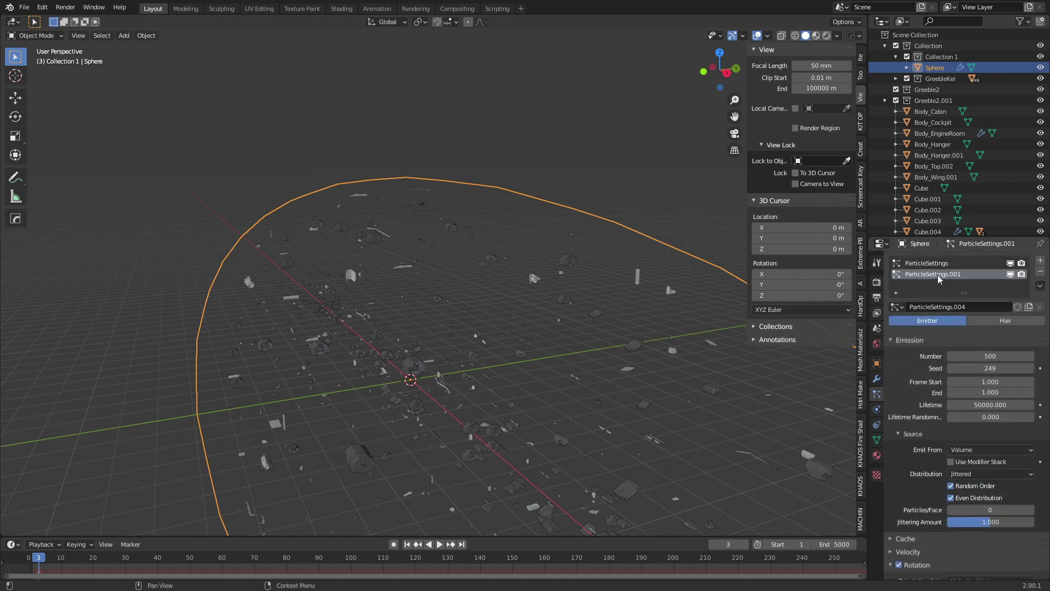
{"action": "left_click", "coordinate": [927, 263]}
{"action": "scroll", "coordinate": [947, 413], "scroll_direction": "down", "scroll_amount": 8}
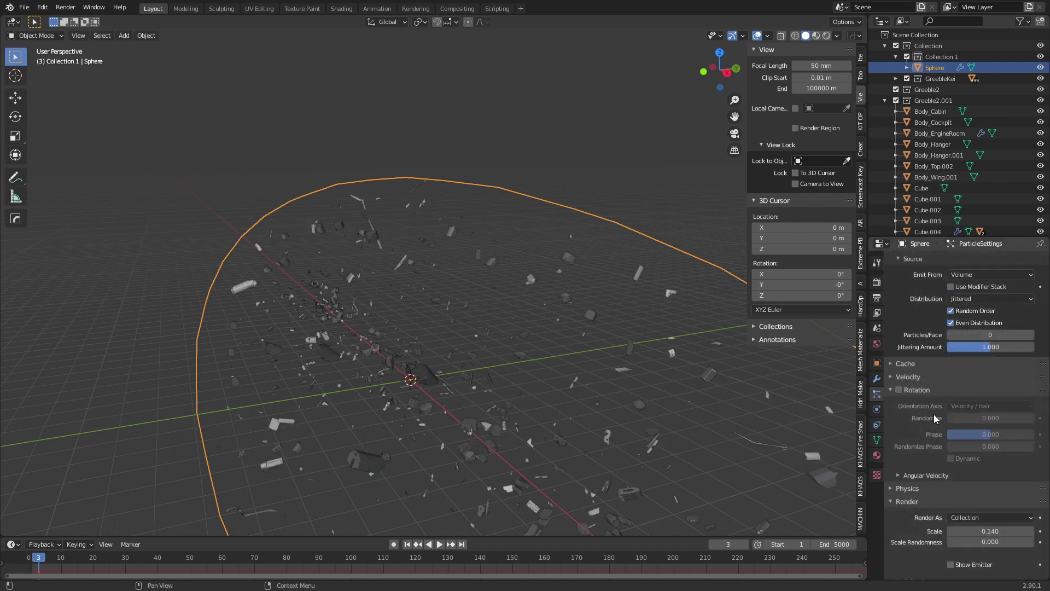
{"action": "left_click", "coordinate": [899, 390]}
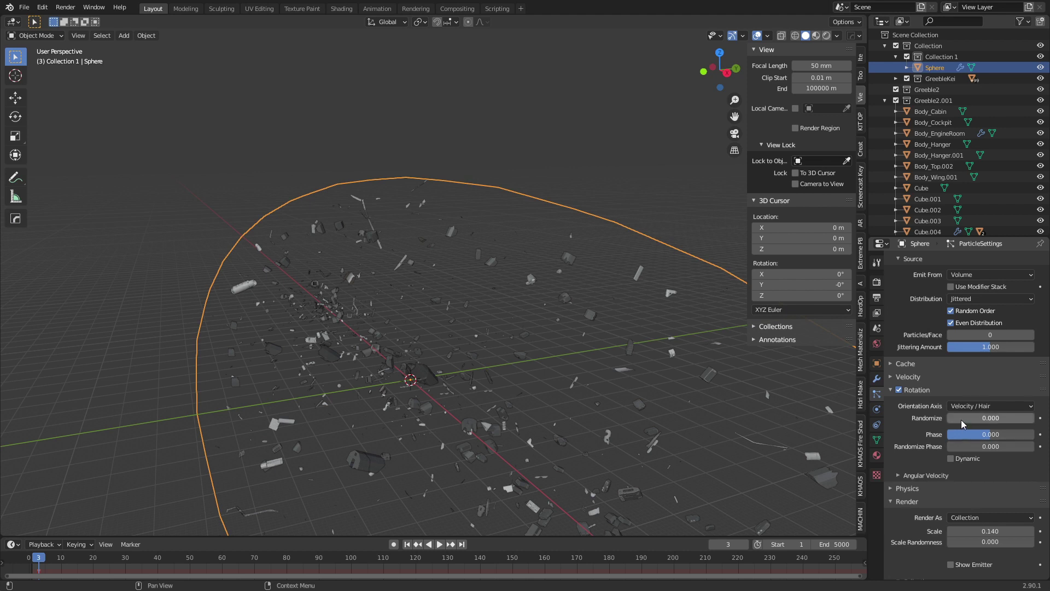
{"action": "left_click_drag", "start_coordinate": [960, 419], "coordinate": [1033, 420]}
{"action": "left_click", "coordinate": [950, 459]}
Step: Set the first particle system's Scale Randomness to 1.000 and its Scale to 0.120
{"action": "scroll", "coordinate": [907, 453], "scroll_direction": "down", "scroll_amount": 4}
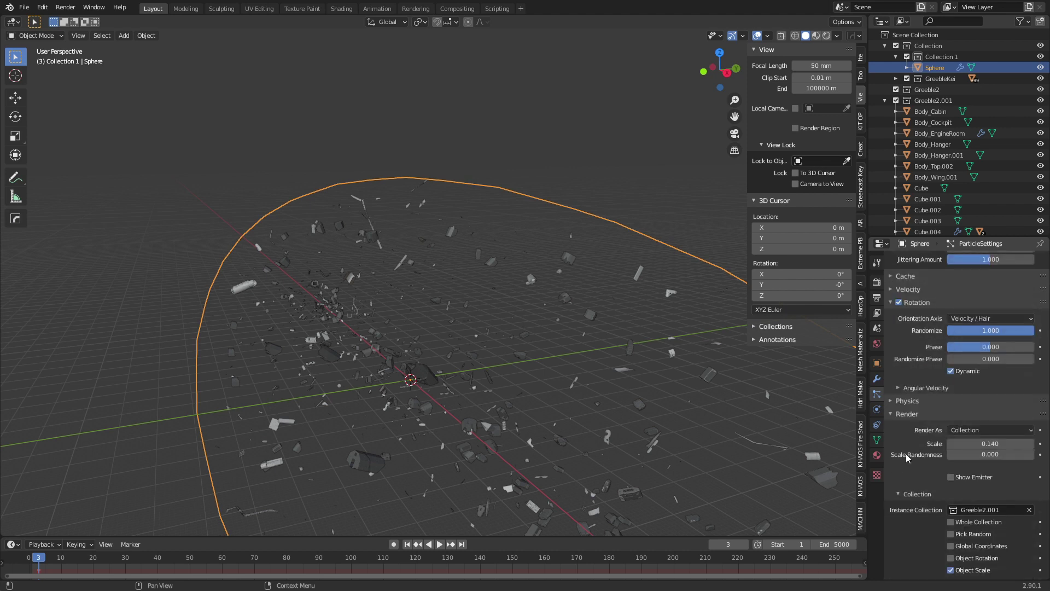
{"action": "left_click_drag", "start_coordinate": [962, 454], "coordinate": [1037, 458]}
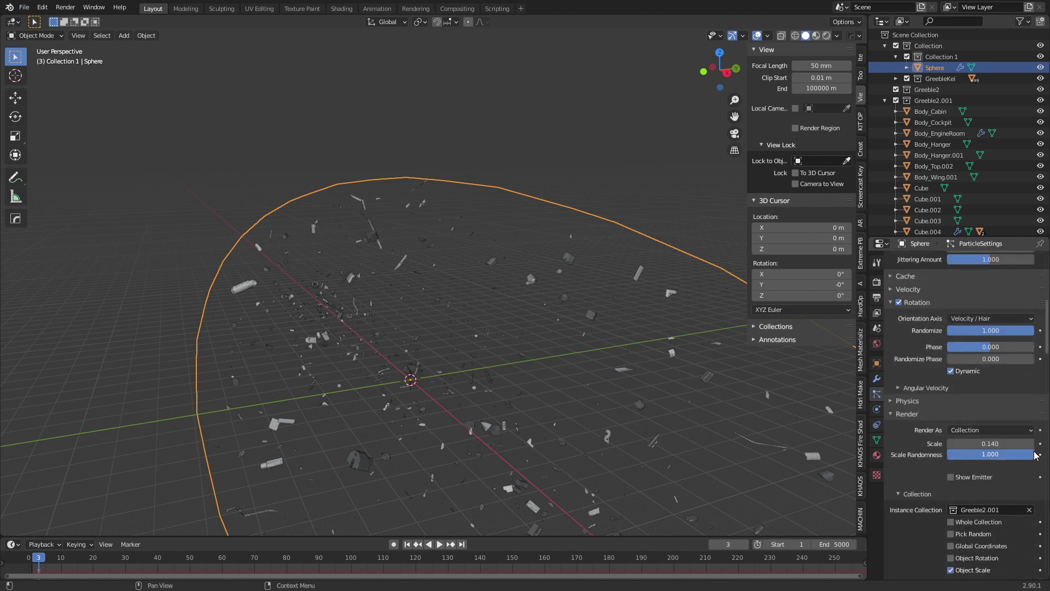
{"action": "left_click", "coordinate": [1032, 444]}
{"action": "left_click", "coordinate": [1032, 443]}
{"action": "left_click", "coordinate": [1032, 444]}
{"action": "scroll", "coordinate": [548, 435], "scroll_direction": "down", "scroll_amount": 2}
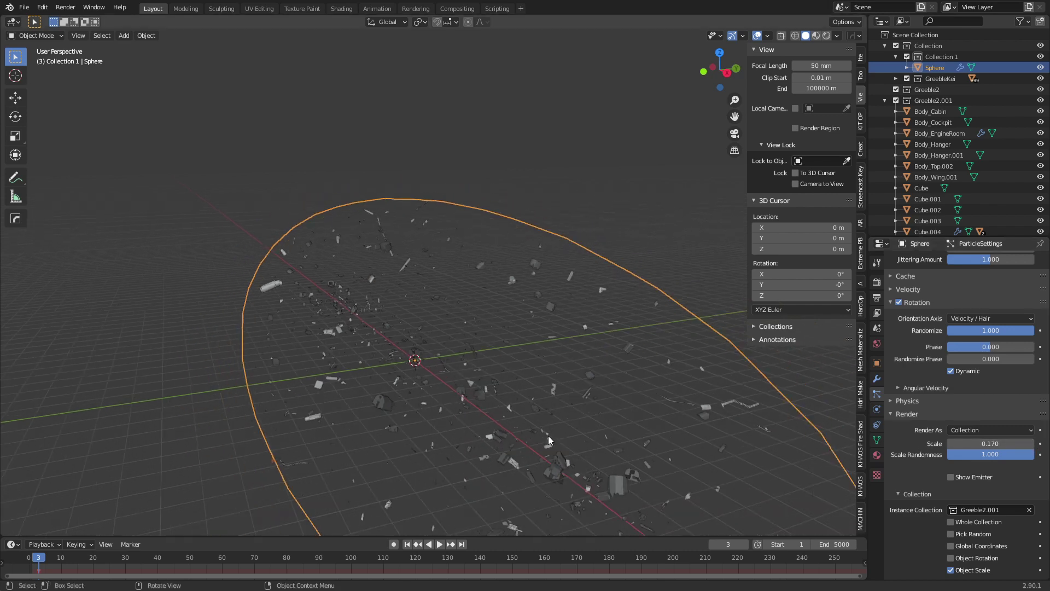
{"action": "middle_click_drag", "start_coordinate": [608, 424], "coordinate": [574, 355], "text": "shift"}
{"action": "middle_click_drag", "start_coordinate": [574, 355], "coordinate": [500, 330]}
{"action": "scroll", "coordinate": [500, 329], "scroll_direction": "up", "scroll_amount": 1}
{"action": "left_click_drag", "start_coordinate": [989, 443], "coordinate": [974, 442]}
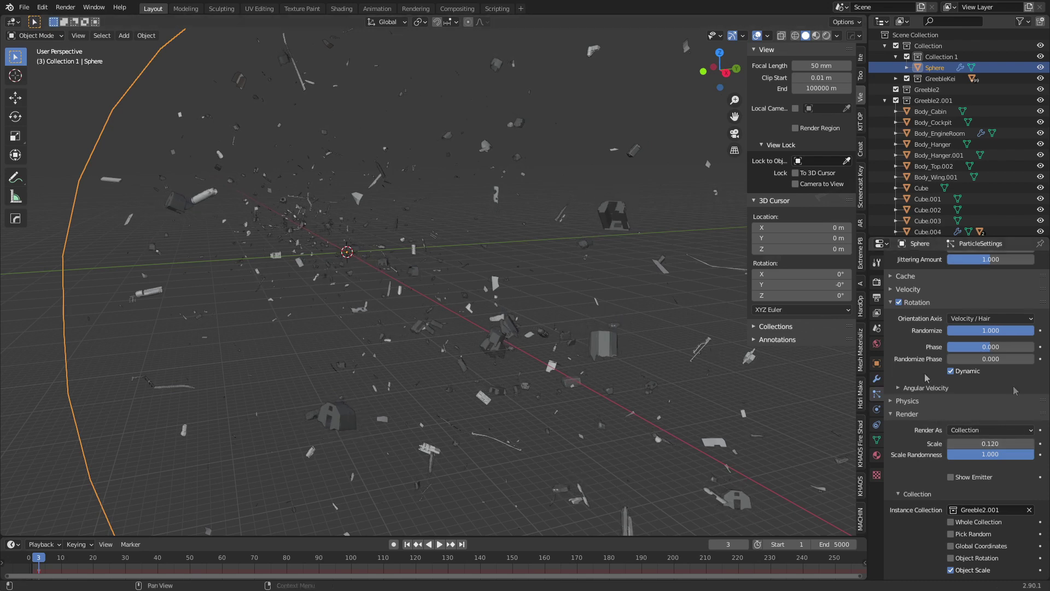
Step: Increase the render Scale of the second particle system, which instances GreebleKei, to 0.360
{"action": "scroll", "coordinate": [962, 350], "scroll_direction": "up", "scroll_amount": 12}
{"action": "left_click", "coordinate": [961, 275]}
{"action": "scroll", "coordinate": [964, 377], "scroll_direction": "down", "scroll_amount": 15}
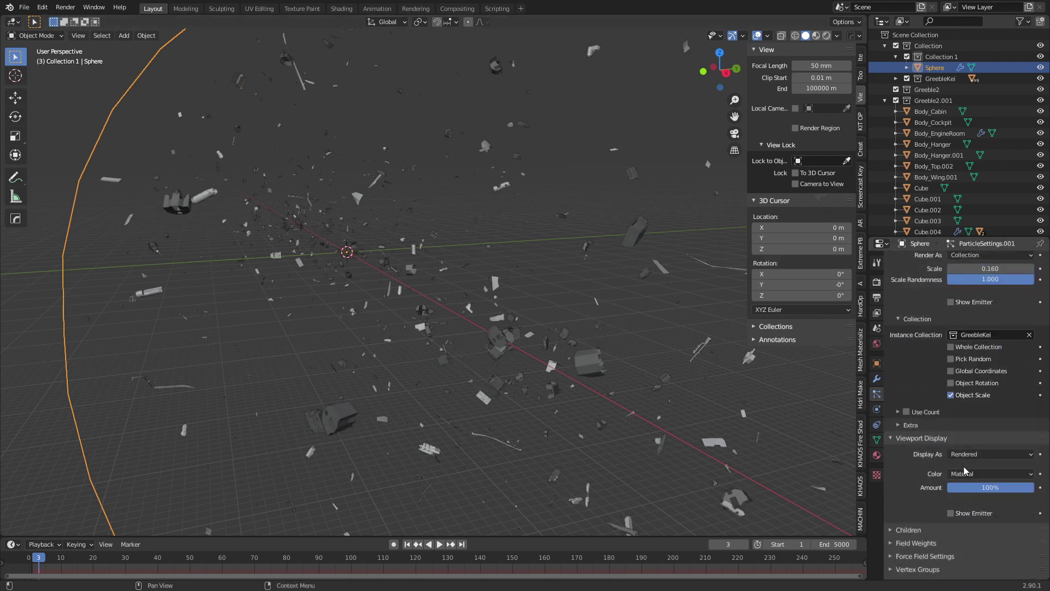
{"action": "scroll", "coordinate": [967, 424], "scroll_direction": "up", "scroll_amount": 4}
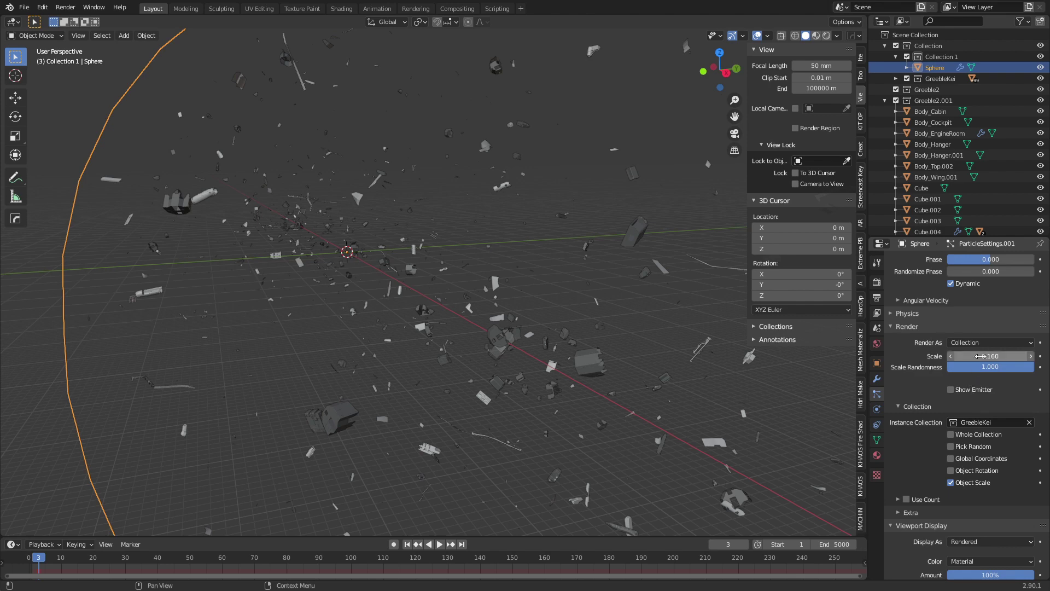
{"action": "left_click_drag", "start_coordinate": [975, 356], "coordinate": [1028, 356]}
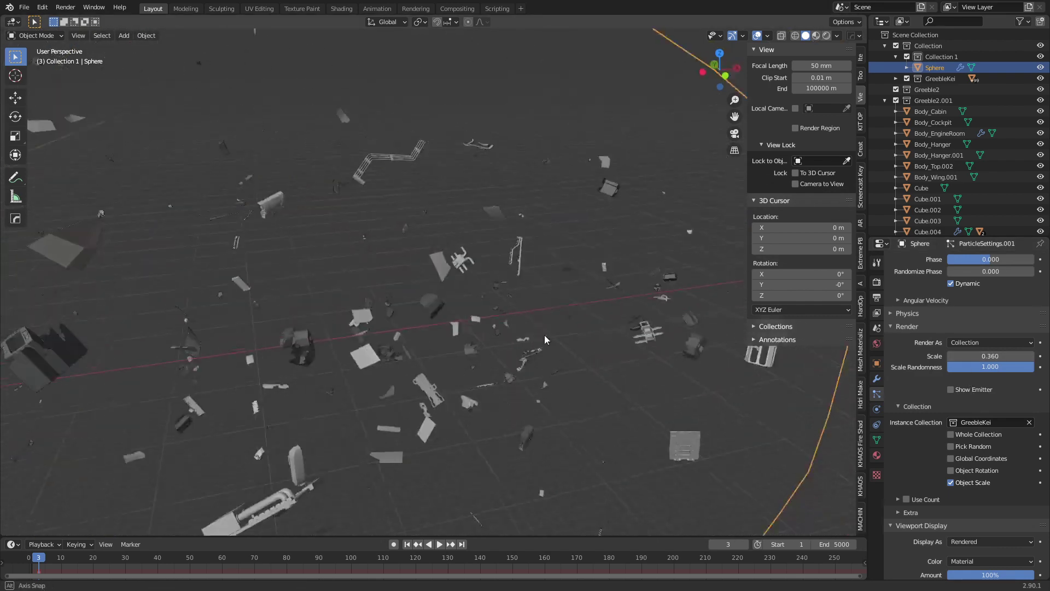
{"action": "middle_click_drag", "start_coordinate": [544, 335], "coordinate": [463, 329]}
Step: Set the second particle system's emission number to 1000
{"action": "scroll", "coordinate": [983, 414], "scroll_direction": "up", "scroll_amount": 16}
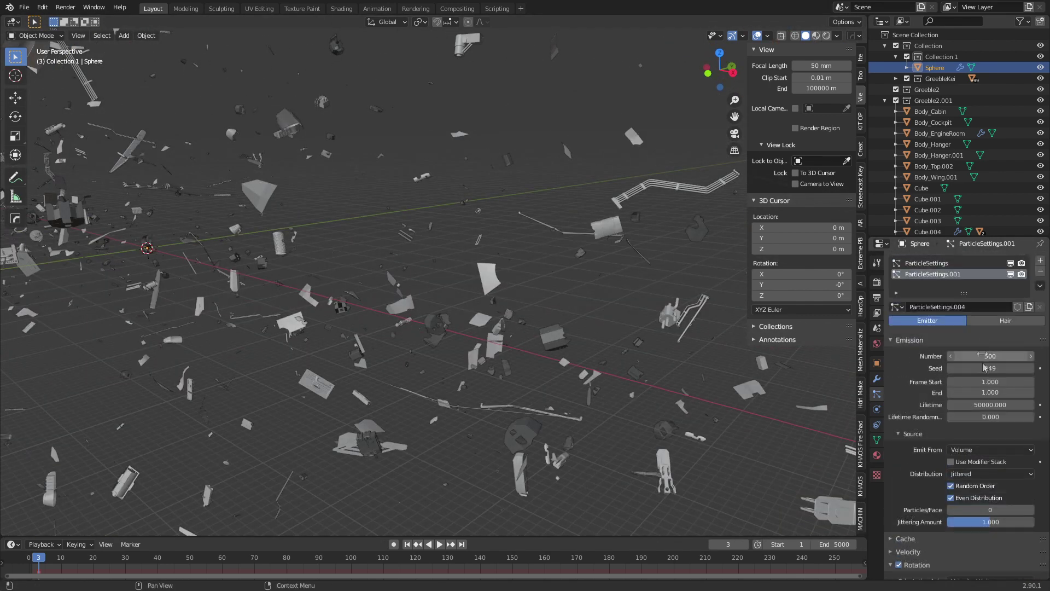
{"action": "left_click", "coordinate": [969, 358]}
{"action": "type", "text": "100"}
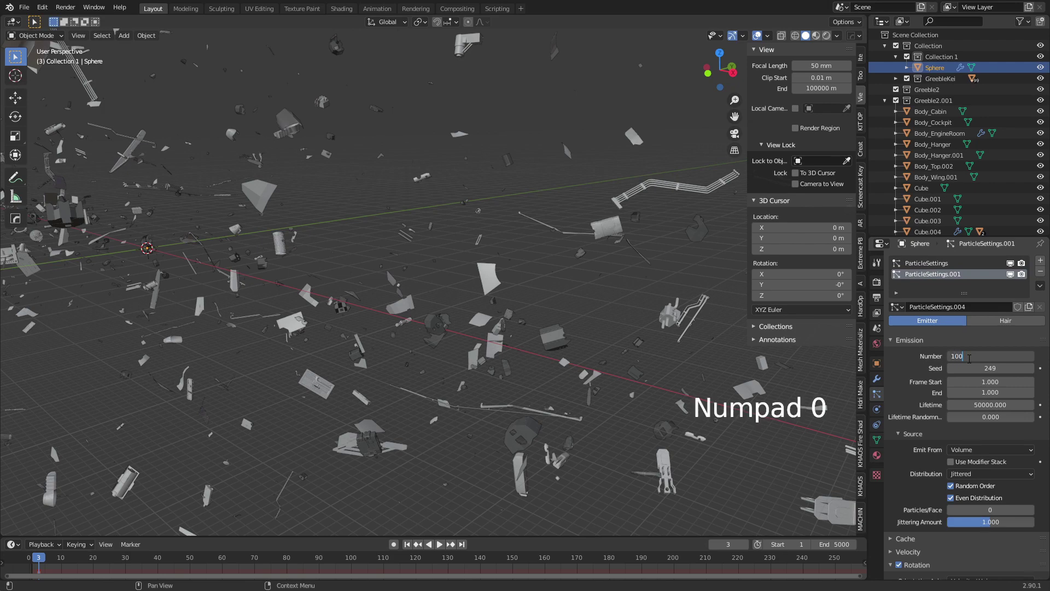
{"action": "type", "text": "0"}
{"action": "key", "text": "Return"}
Step: Switch the viewport to rendered shading to view the debris field from among the pieces
{"action": "scroll", "coordinate": [492, 350], "scroll_direction": "down", "scroll_amount": 4}
{"action": "middle_click_drag", "start_coordinate": [470, 350], "coordinate": [350, 339]}
{"action": "scroll", "coordinate": [435, 349], "scroll_direction": "up", "scroll_amount": 3}
{"action": "middle_click_drag", "start_coordinate": [350, 339], "coordinate": [434, 350]}
{"action": "middle_click_drag", "start_coordinate": [434, 419], "coordinate": [410, 339], "text": "shift"}
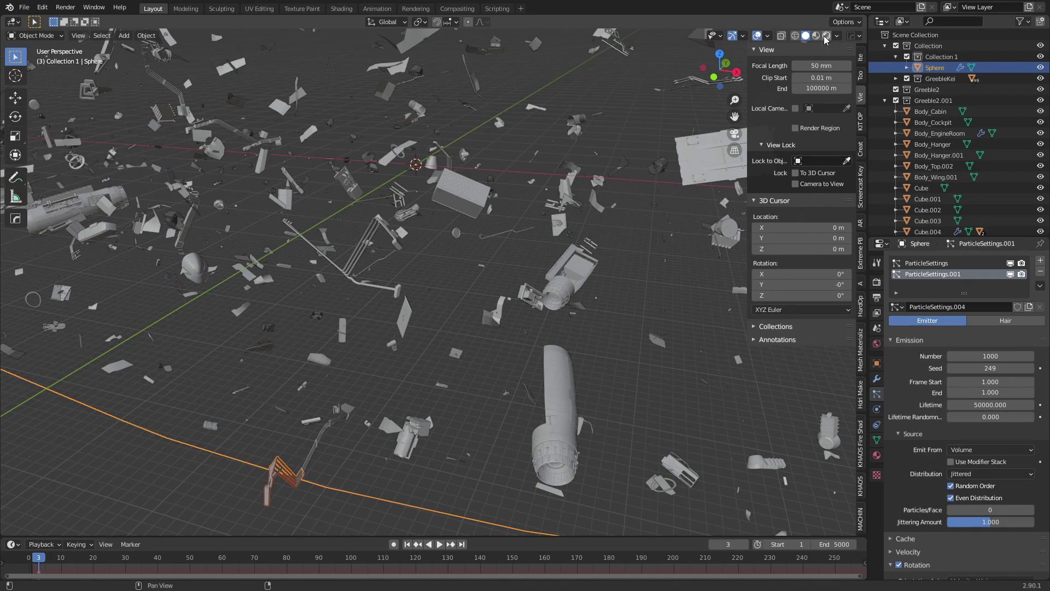
{"action": "key", "text": "z"}
{"action": "key", "text": "8"}
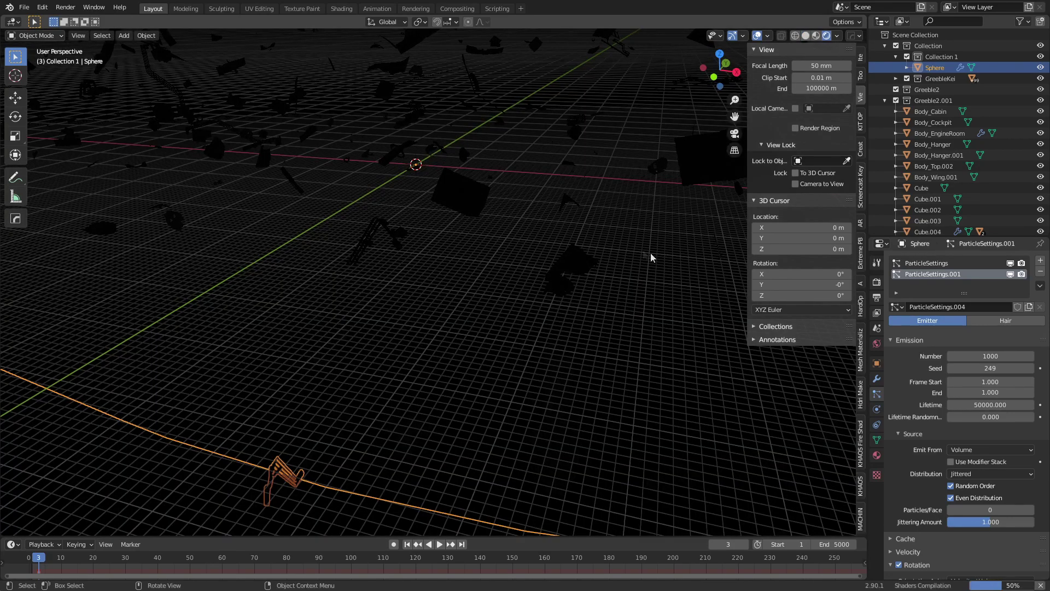
Step: Add a sun light and rotate it to about X 43.8°, Y 33.9°, Z -1.32°
{"action": "middle_click_drag", "start_coordinate": [651, 252], "coordinate": [521, 324]}
{"action": "key", "text": "shift+a"}
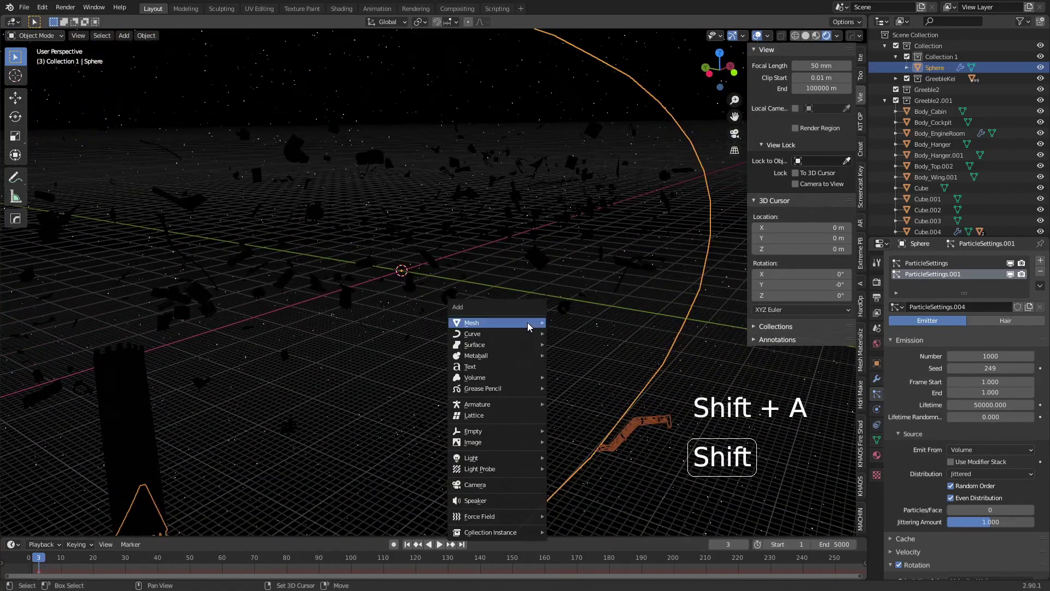
{"action": "mouse_move", "coordinate": [521, 463]}
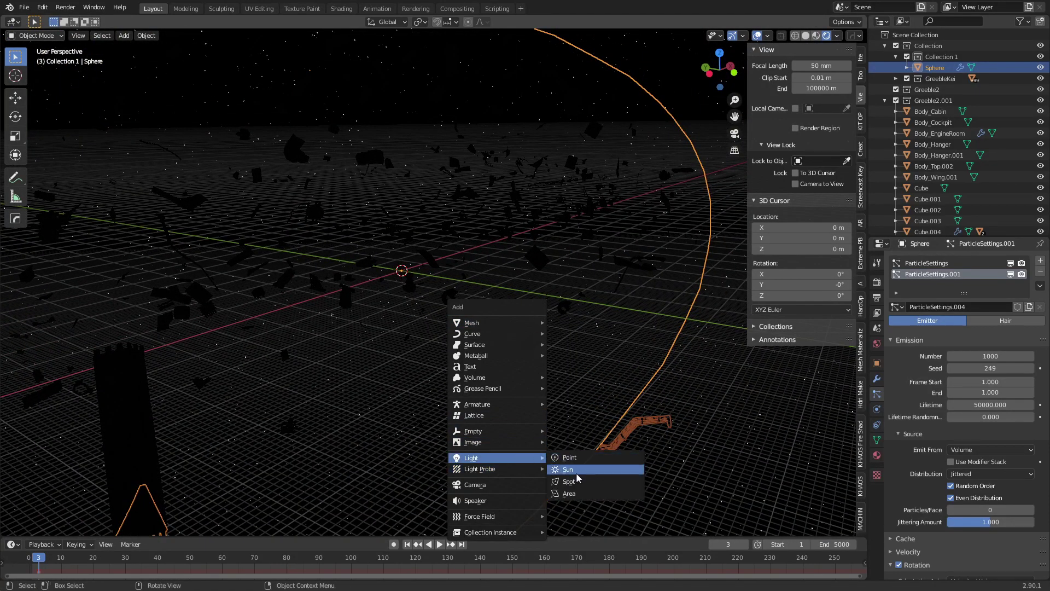
{"action": "left_click", "coordinate": [569, 469]}
{"action": "key", "text": "r"}
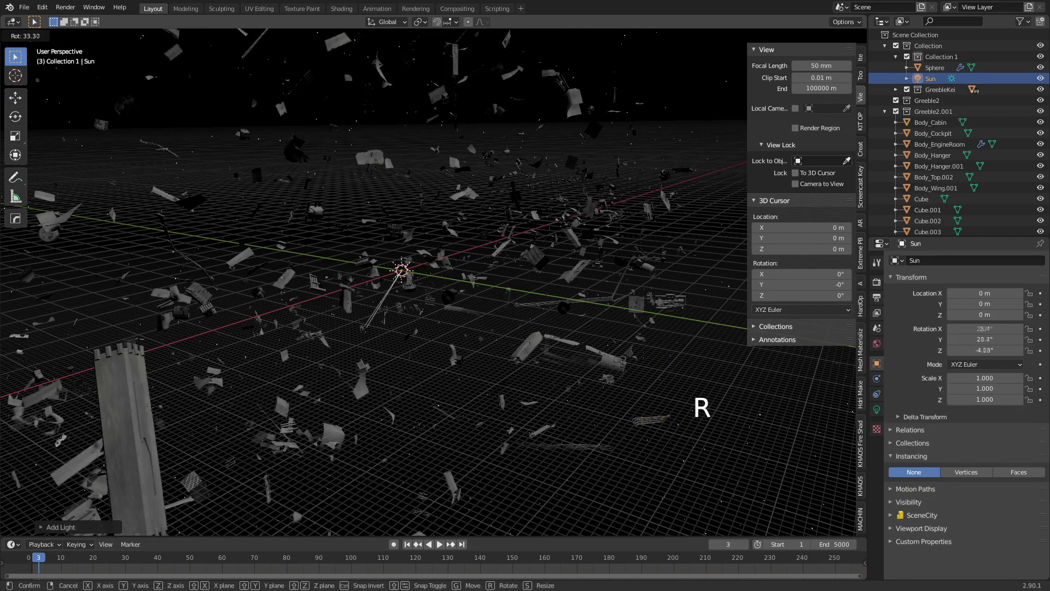
{"action": "left_click", "coordinate": [452, 408]}
Step: Move the sun light away from the debris centre to about X 24.68 m, Y -132.86 m, Z 77.851 m
{"action": "middle_click_drag", "start_coordinate": [324, 378], "coordinate": [362, 364]}
{"action": "key", "text": "g"}
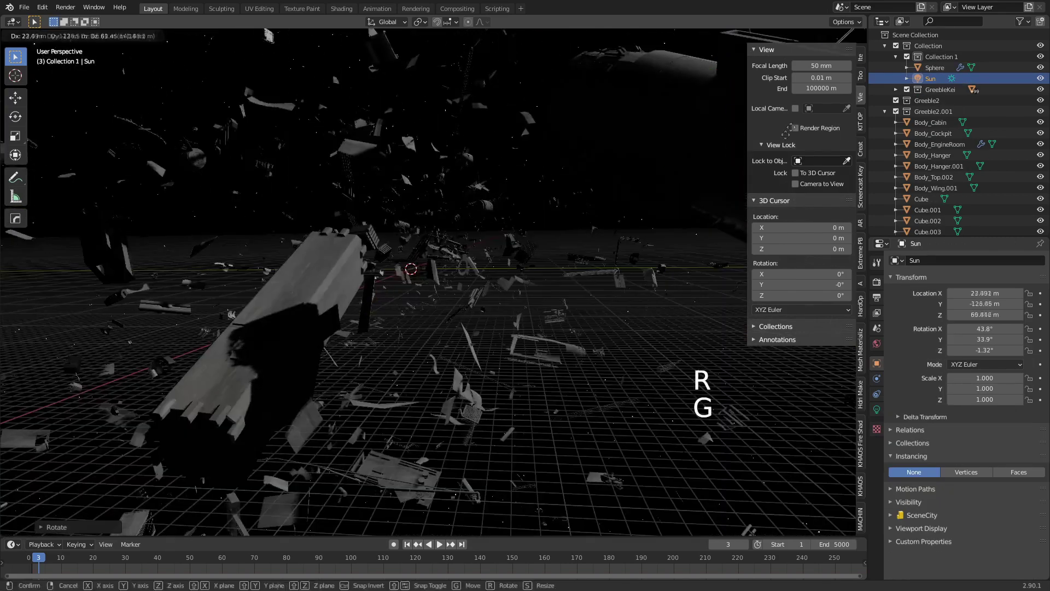
{"action": "left_click", "coordinate": [602, 237]}
Step: Play the animation to examine how the debris moves, stop it and return to frame 1
{"action": "middle_click_drag", "start_coordinate": [602, 236], "coordinate": [546, 398]}
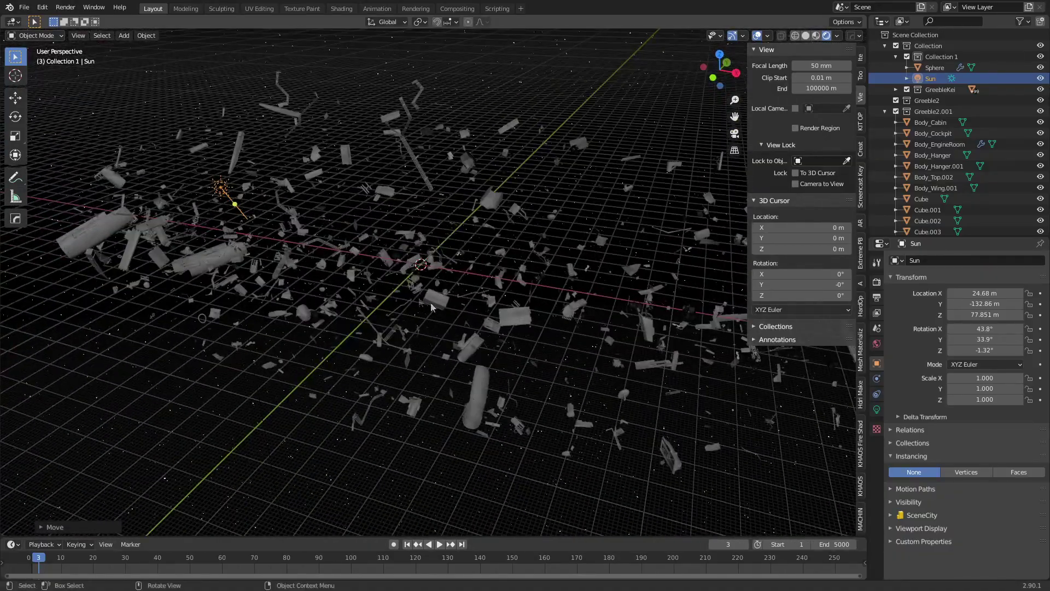
{"action": "middle_click_drag", "start_coordinate": [420, 301], "coordinate": [416, 383]}
{"action": "left_click", "coordinate": [438, 544]}
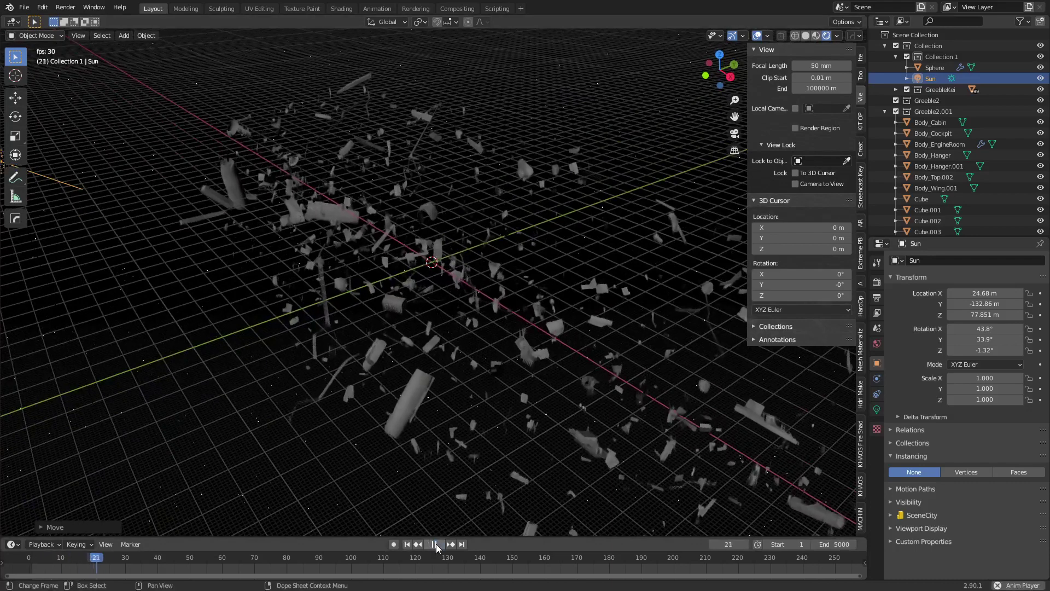
{"action": "left_click", "coordinate": [434, 544]}
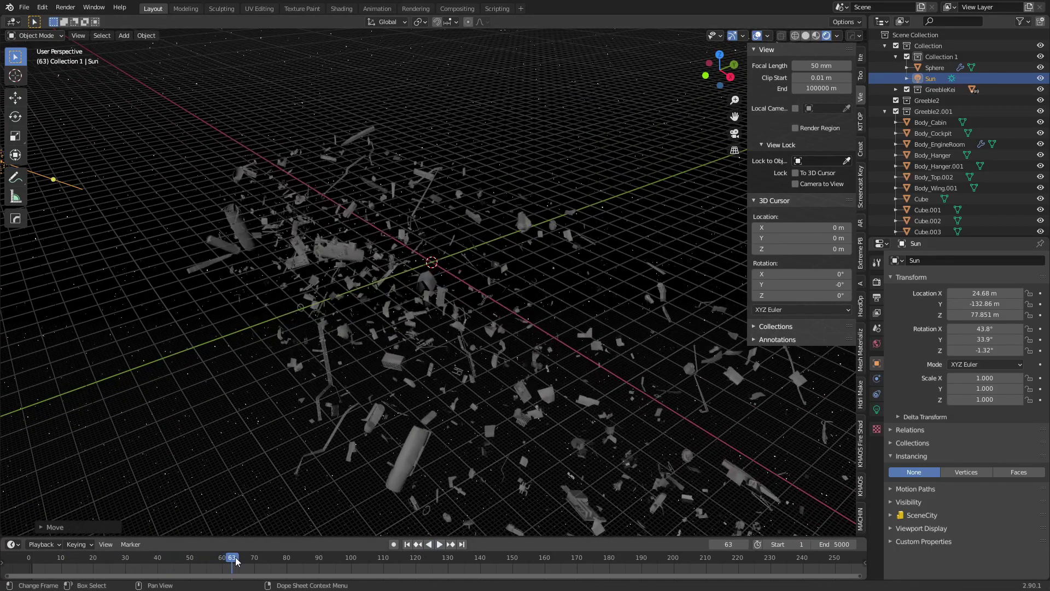
{"action": "left_click_drag", "start_coordinate": [236, 561], "coordinate": [28, 561]}
{"action": "key", "text": "Right"}
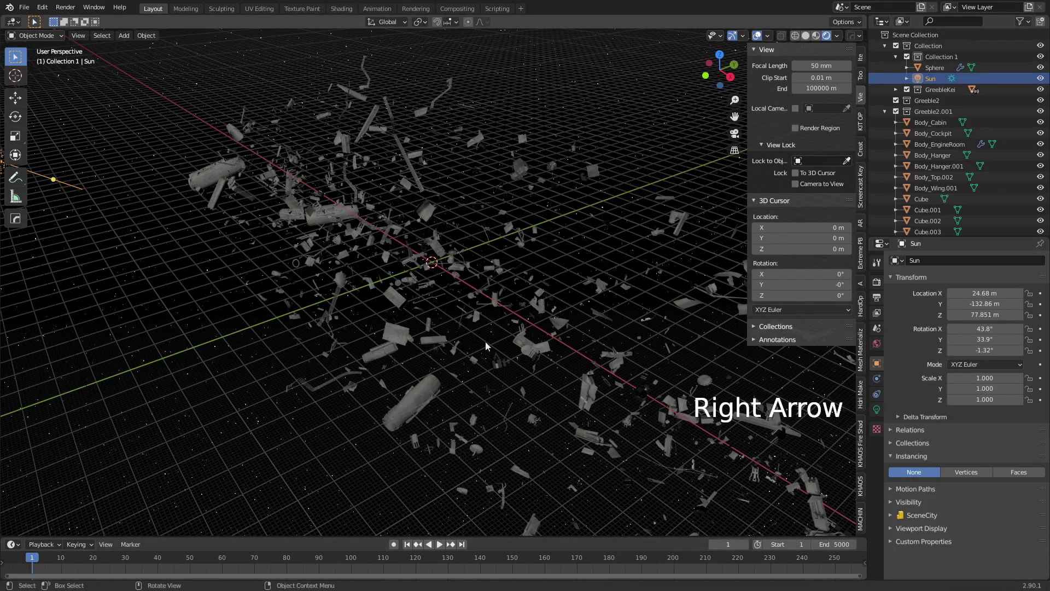
Step: Set the Gravity field weight to 0.000 for both of the sphere's particle systems and preview the animation
{"action": "left_click", "coordinate": [622, 345]}
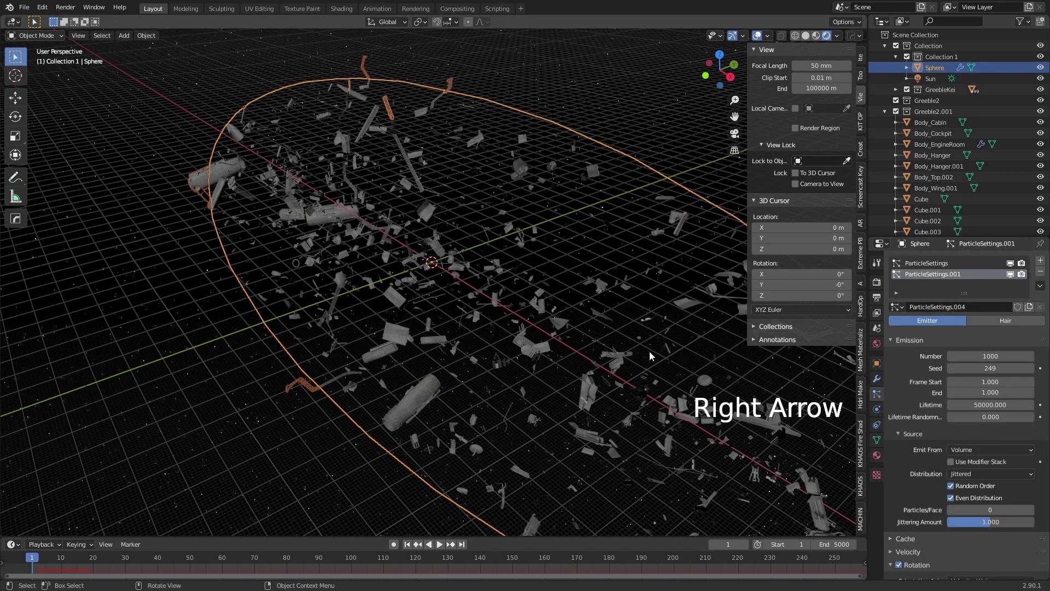
{"action": "scroll", "coordinate": [935, 437], "scroll_direction": "down", "scroll_amount": 15}
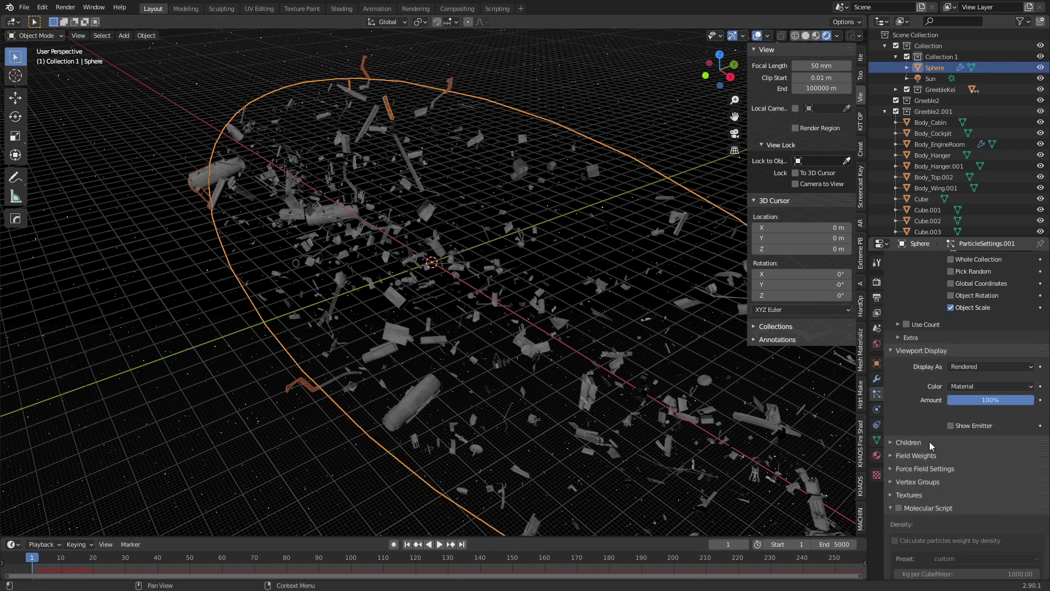
{"action": "left_click", "coordinate": [890, 456]}
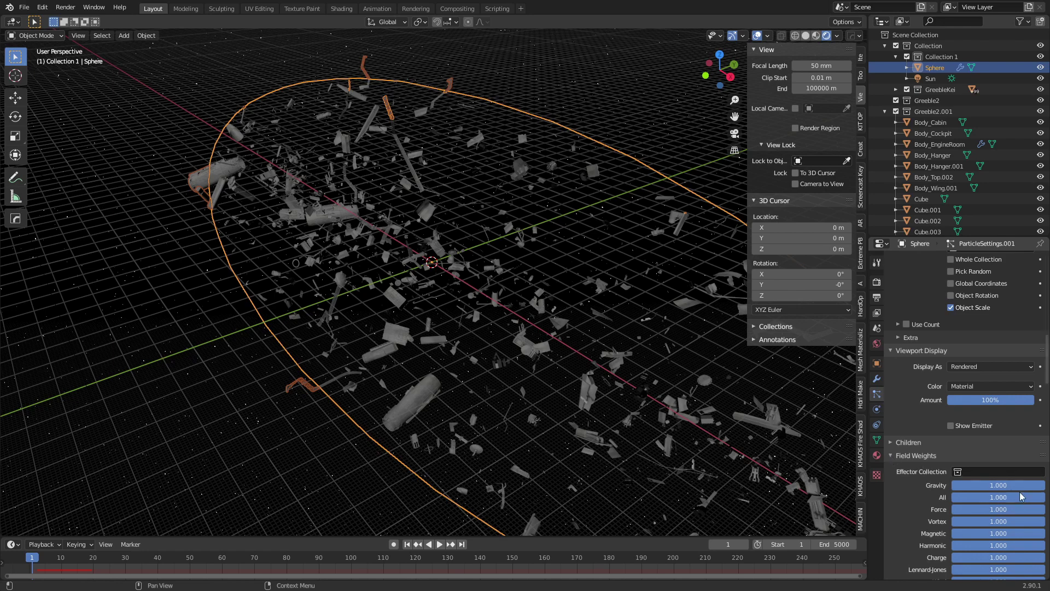
{"action": "scroll", "coordinate": [996, 470], "scroll_direction": "up", "scroll_amount": 15}
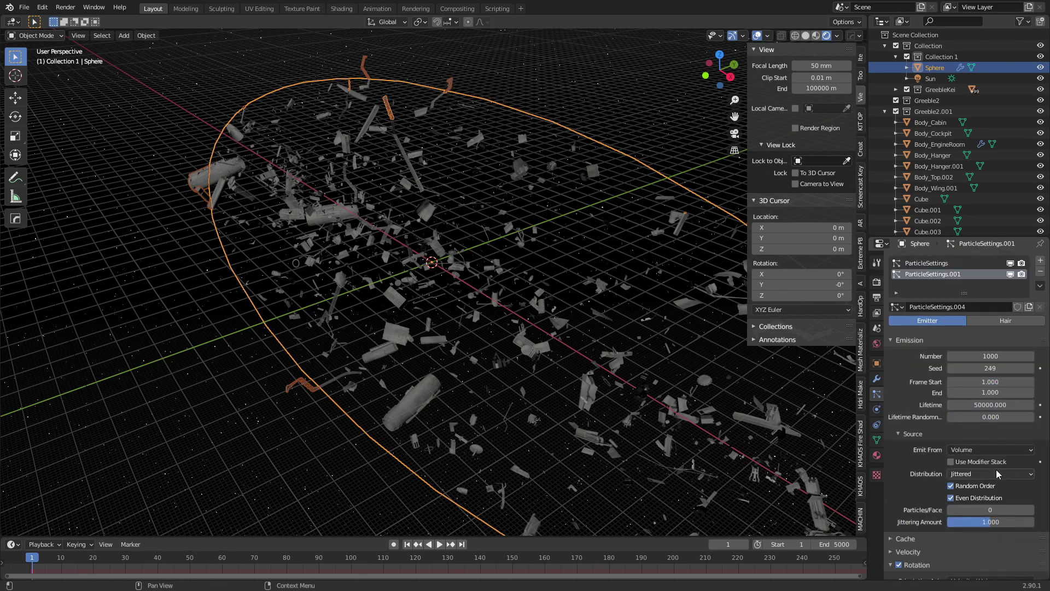
{"action": "scroll", "coordinate": [979, 441], "scroll_direction": "down", "scroll_amount": 15}
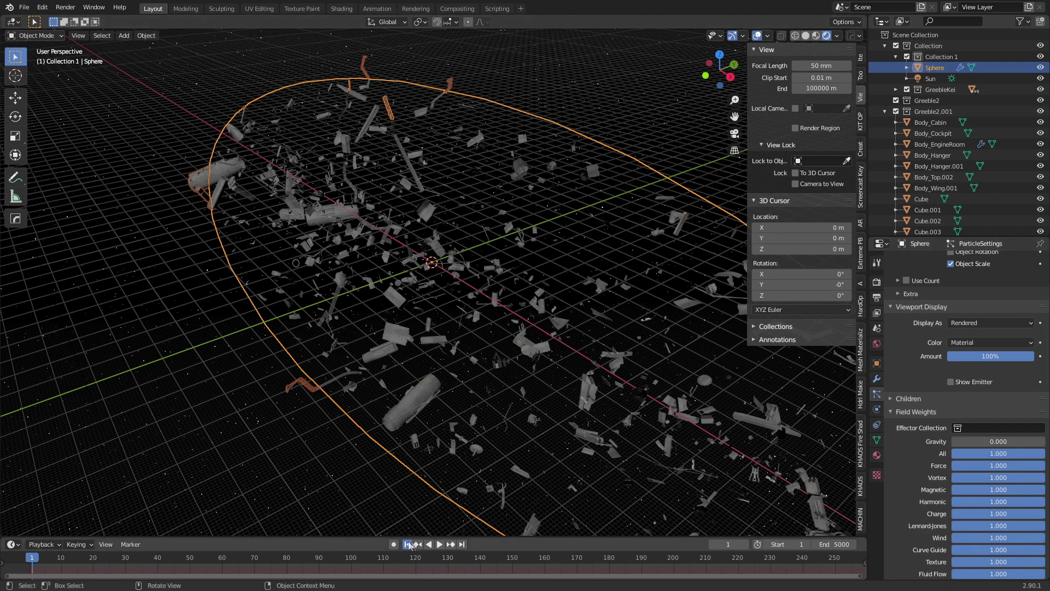
{"action": "left_click", "coordinate": [439, 544]}
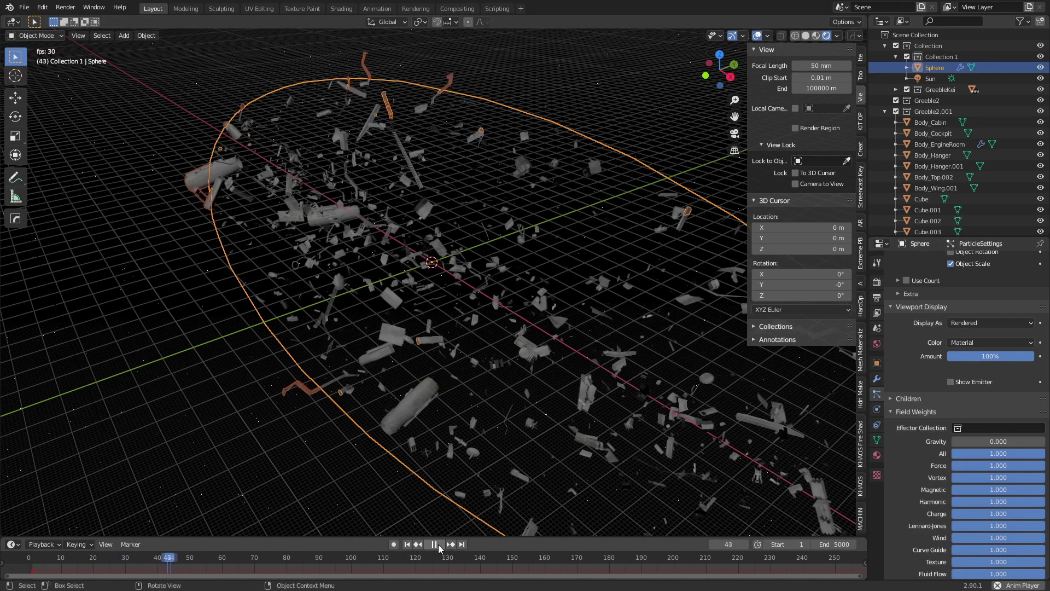
{"action": "left_click", "coordinate": [438, 543]}
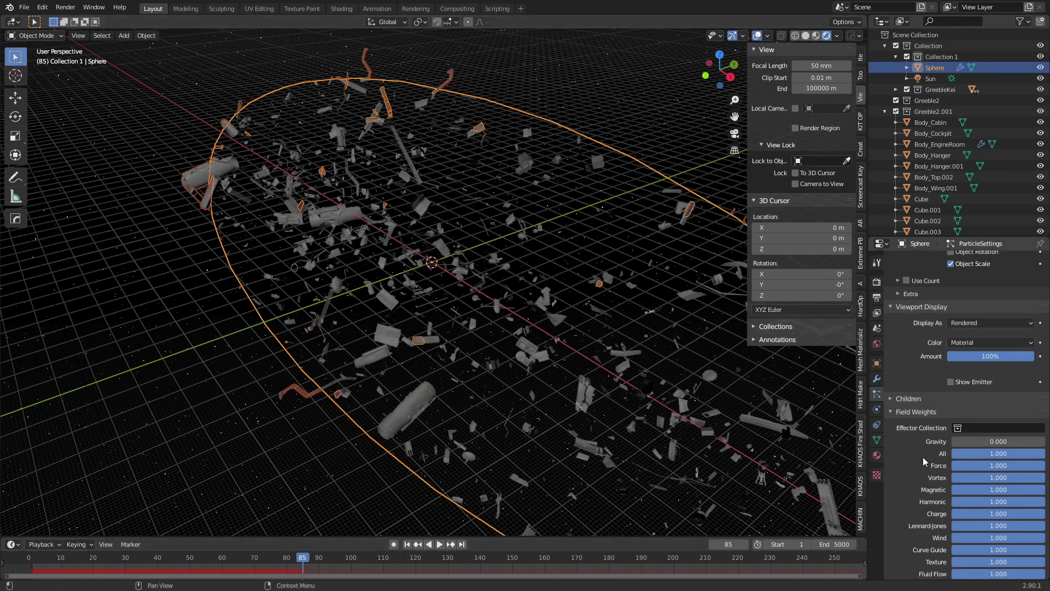
Step: Set the Normal velocity of both particle systems on the sphere to 0 m/s
{"action": "scroll", "coordinate": [919, 470], "scroll_direction": "up", "scroll_amount": 8}
{"action": "scroll", "coordinate": [912, 479], "scroll_direction": "up", "scroll_amount": 12}
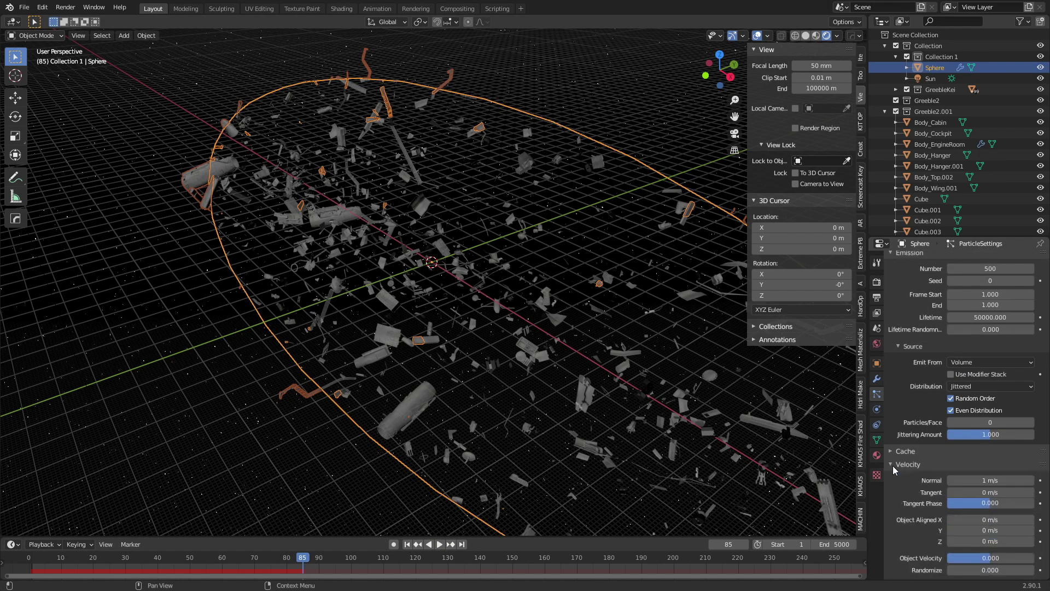
{"action": "left_click", "coordinate": [988, 480]}
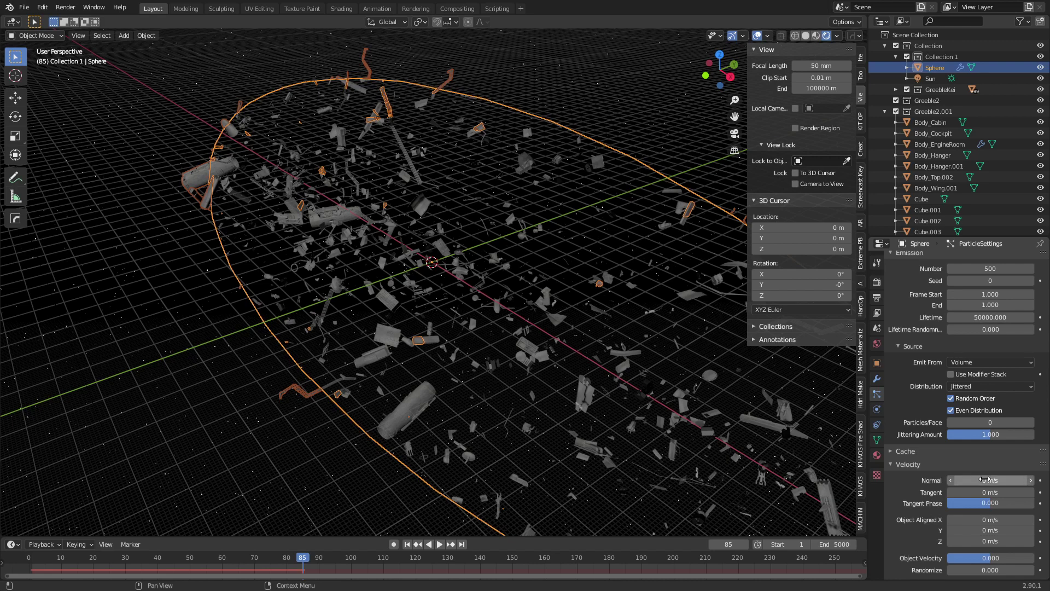
{"action": "scroll", "coordinate": [984, 479], "scroll_direction": "up", "scroll_amount": 4}
{"action": "left_click", "coordinate": [937, 273]}
{"action": "scroll", "coordinate": [986, 468], "scroll_direction": "down", "scroll_amount": 5}
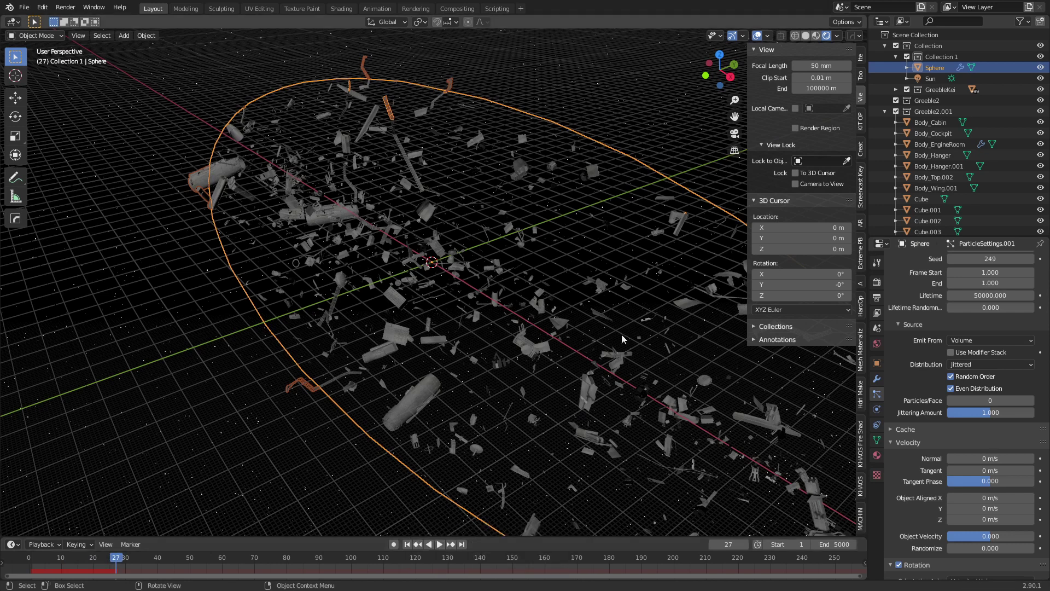
Step: Add a Vortex force field at the centre of the debris and scale it up uniformly to about 54.4
{"action": "key", "text": "n"}
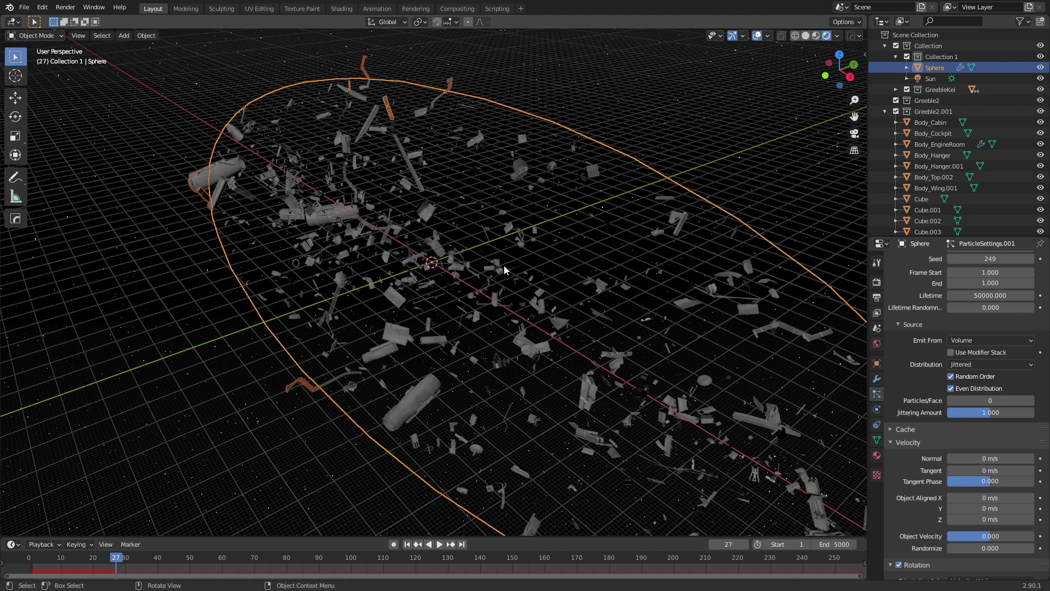
{"action": "key", "text": "shift+a"}
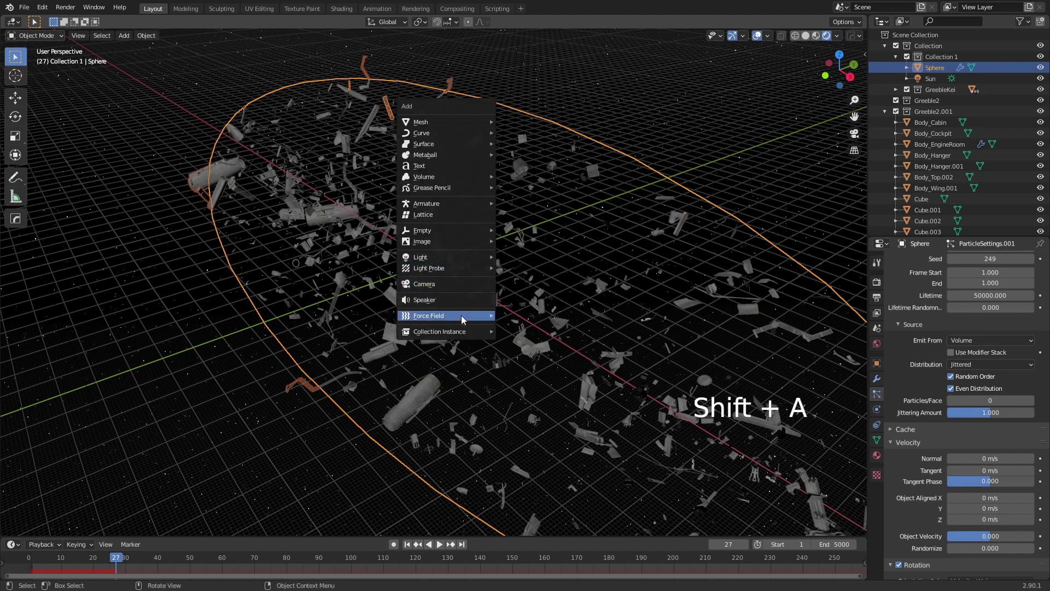
{"action": "mouse_move", "coordinate": [461, 316]}
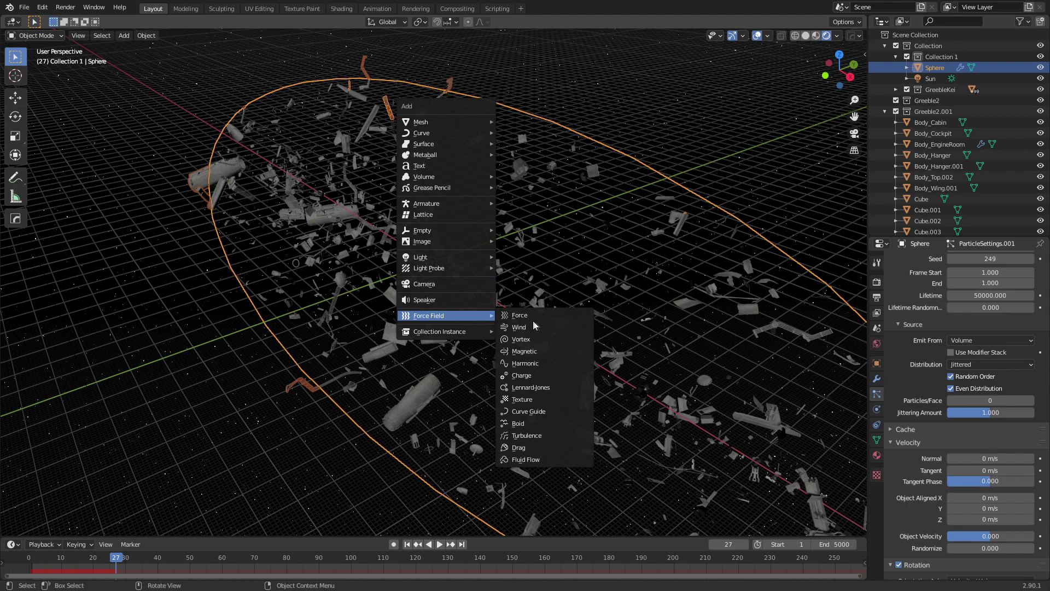
{"action": "left_click", "coordinate": [539, 340]}
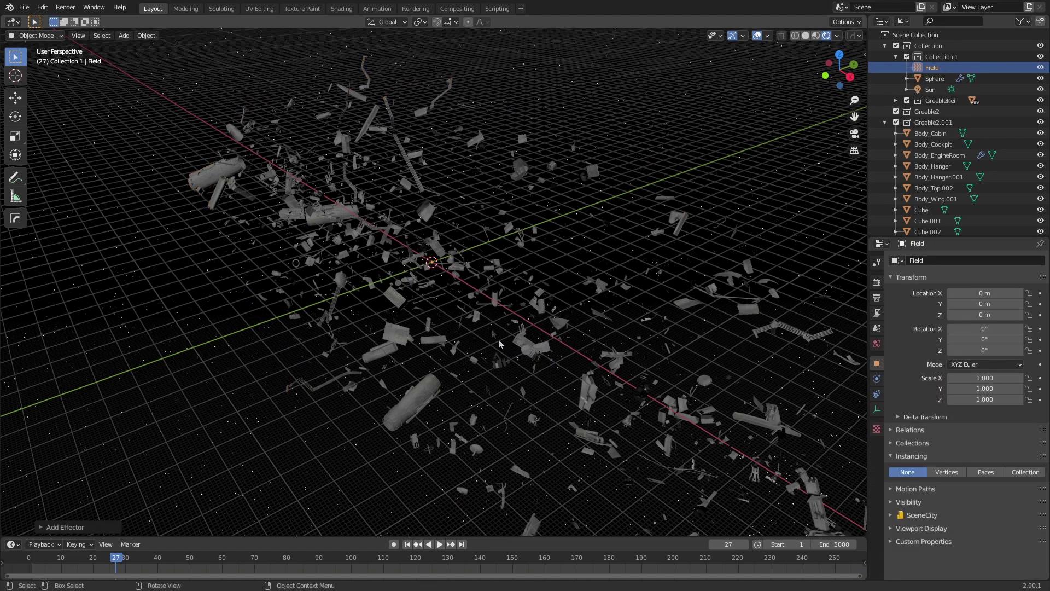
{"action": "key", "text": "s"}
{"action": "left_click", "coordinate": [560, 291]}
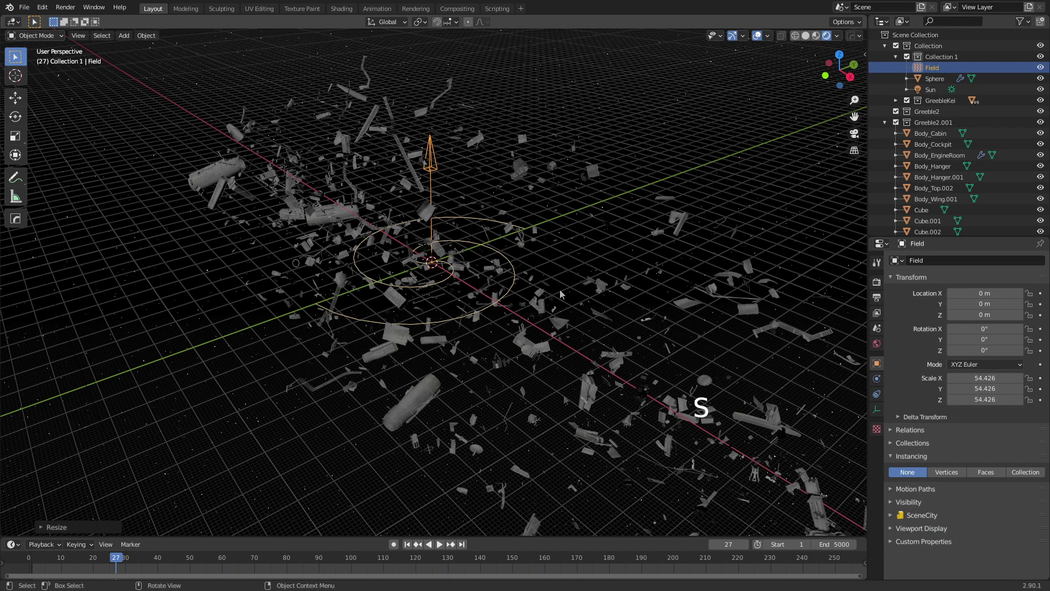
Step: Play the animation, rotate the vortex field 90° about the Y axis and restart playback from frame 1
{"action": "left_click", "coordinate": [438, 544]}
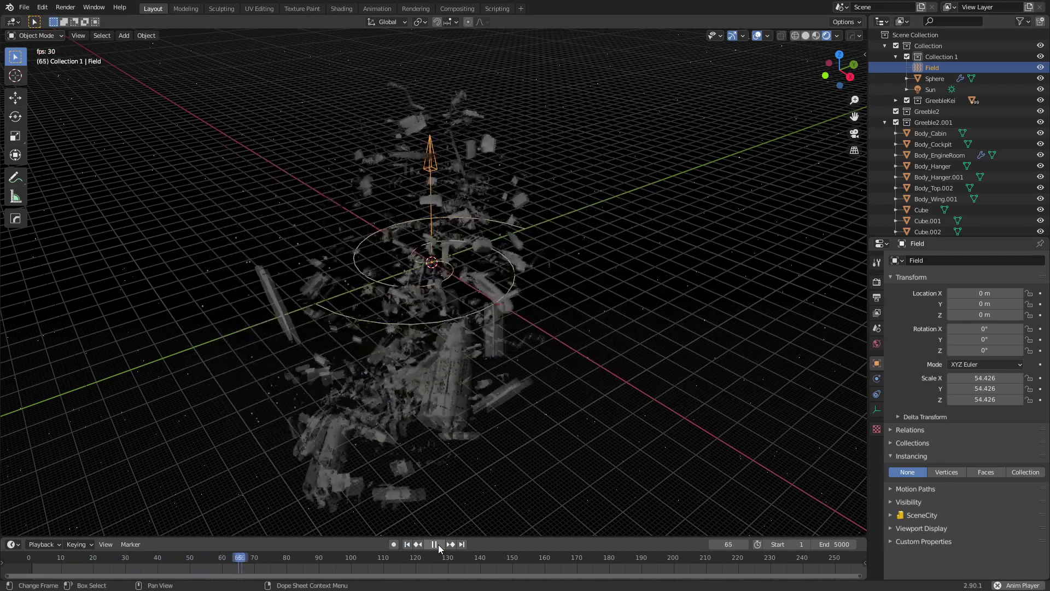
{"action": "key", "text": "r"}
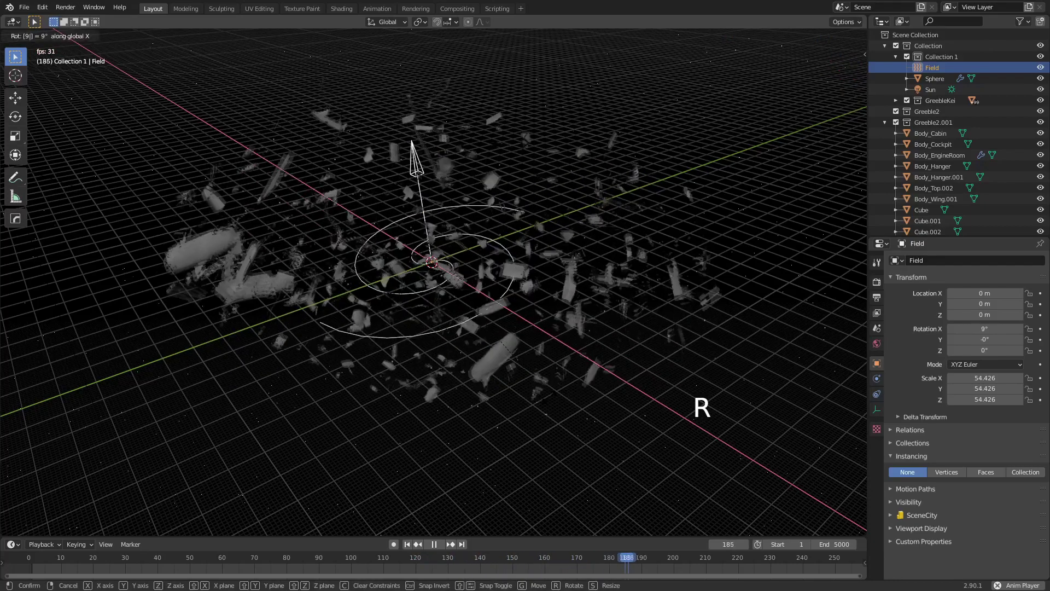
{"action": "key", "text": "y"}
{"action": "key", "text": "9"}
{"action": "key", "text": "0"}
{"action": "key", "text": "Return"}
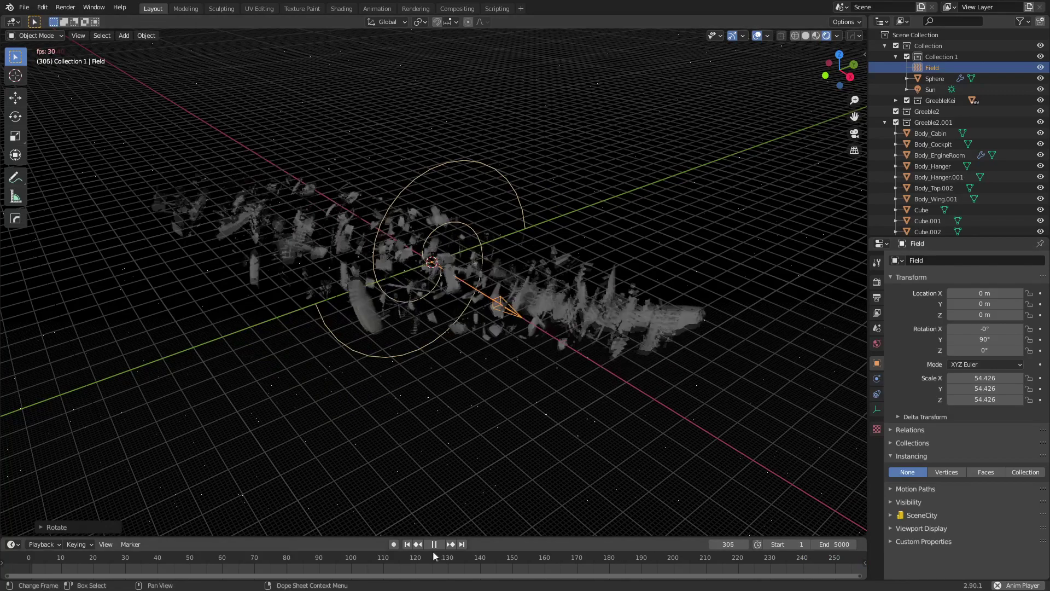
{"action": "left_click", "coordinate": [407, 544]}
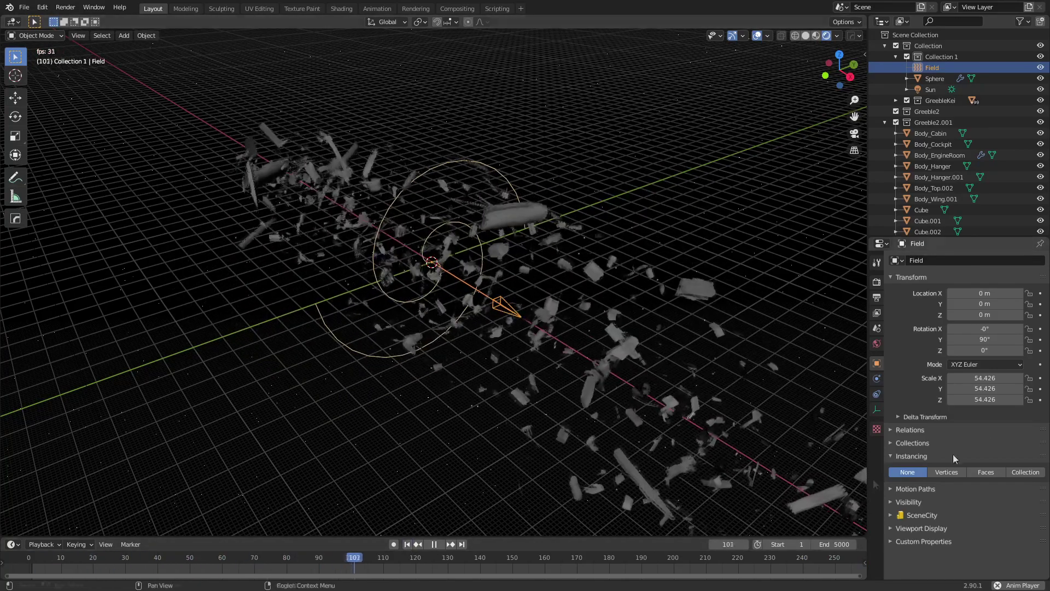
Step: Set the vortex field's strength to 0.050 and replay the animation from the start
{"action": "left_click", "coordinate": [876, 409]}
{"action": "left_click", "coordinate": [978, 286]}
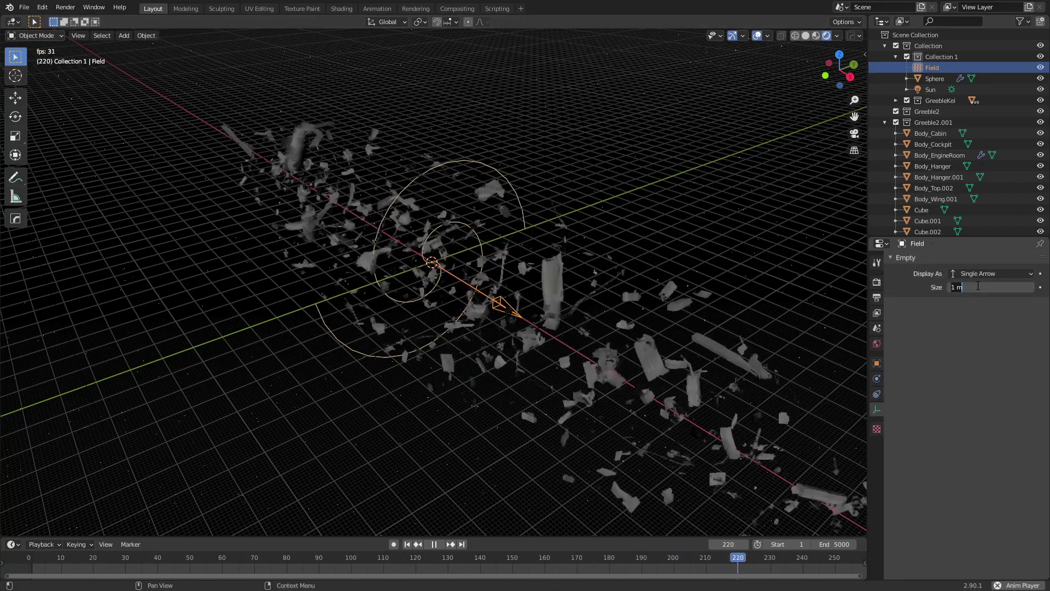
{"action": "left_click", "coordinate": [877, 378]}
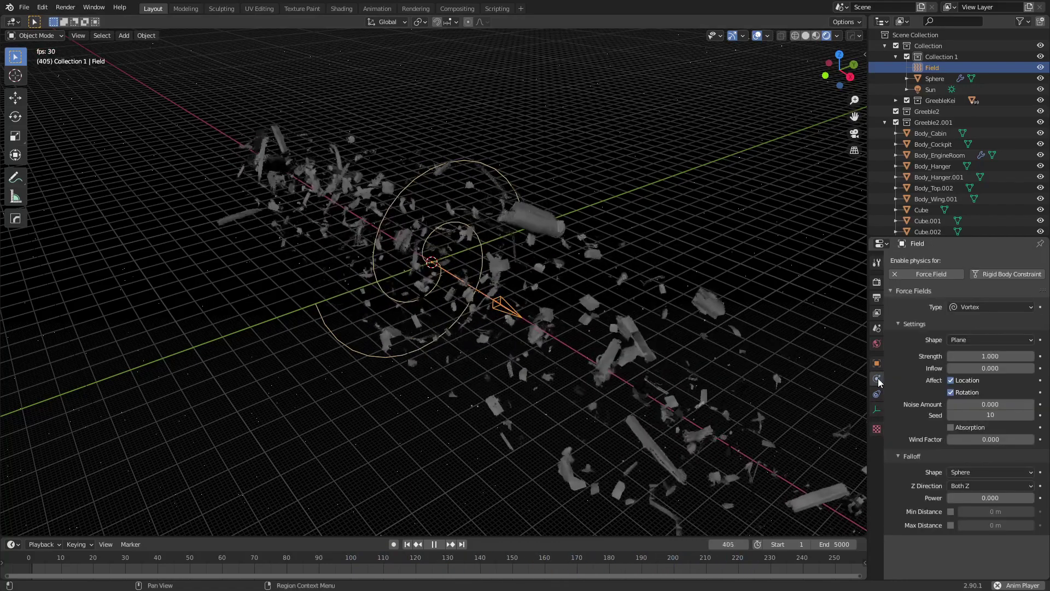
{"action": "left_click", "coordinate": [996, 356]}
{"action": "type", "text": "0"}
{"action": "key", "text": "Return"}
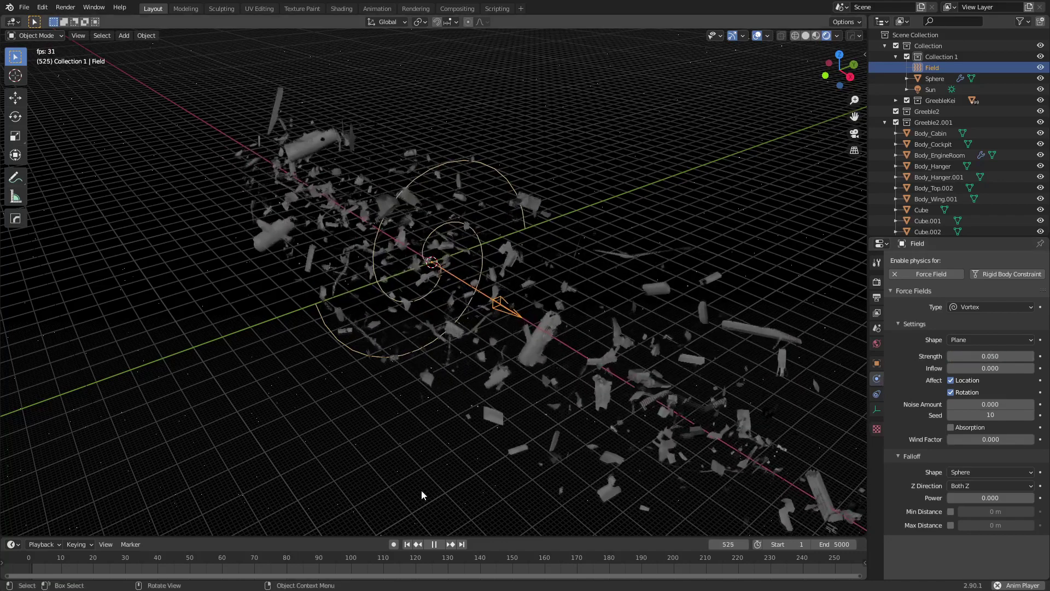
{"action": "left_click", "coordinate": [407, 544]}
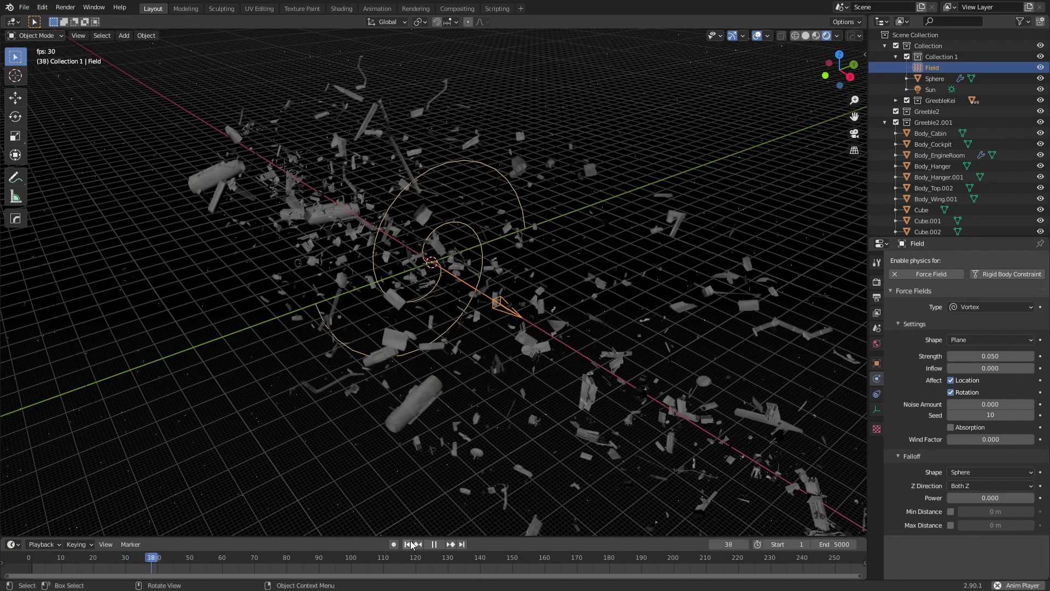
Step: Set the vortex field's strength to 0.020 while the animation plays
{"action": "left_click", "coordinate": [991, 356]}
{"action": "type", "text": ".02"}
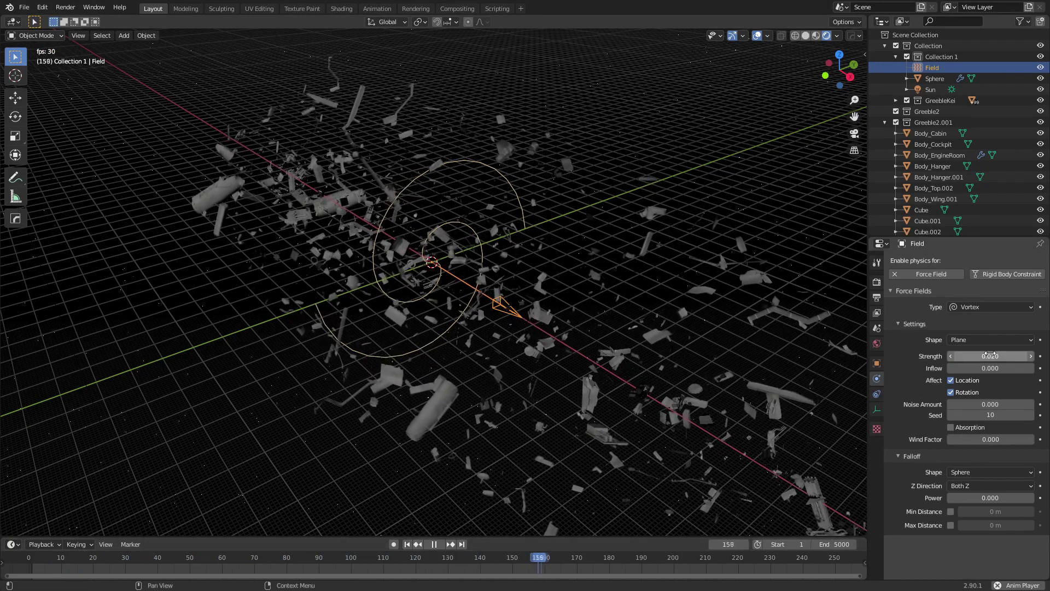
{"action": "key", "text": "Return"}
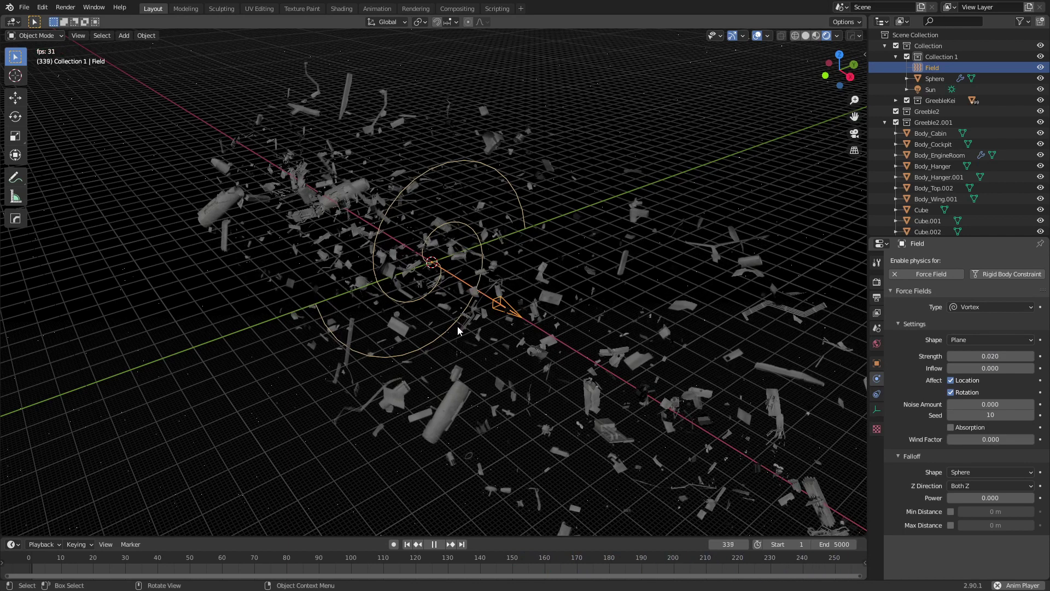
Step: Add a Turbulence force field at the centre of the debris and scale it up uniformly to well over 32 times
{"action": "key", "text": "shift+a"}
{"action": "mouse_move", "coordinate": [455, 277]}
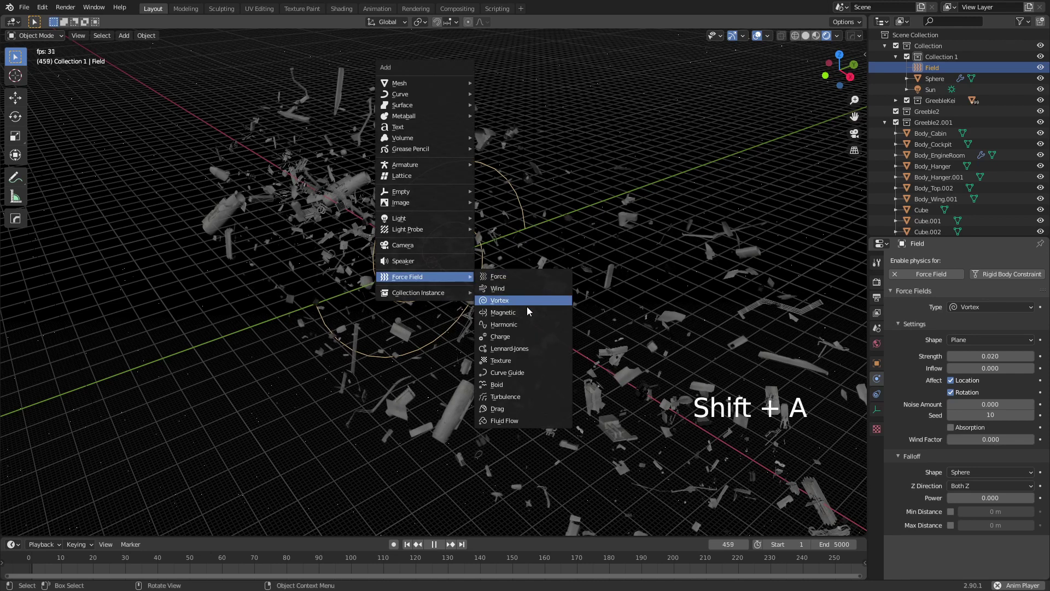
{"action": "left_click", "coordinate": [533, 395]}
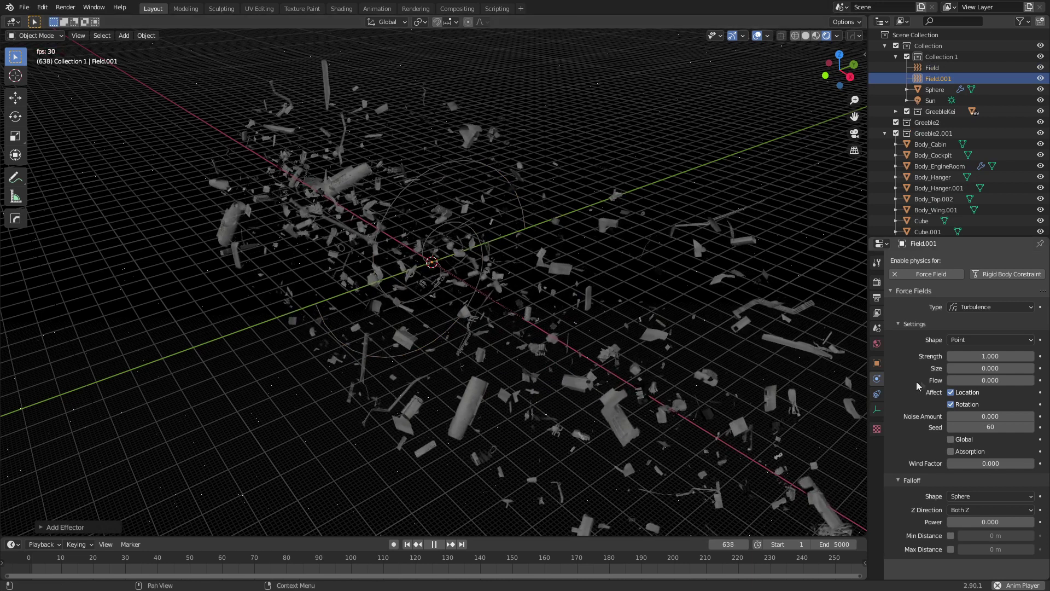
{"action": "key", "text": "s"}
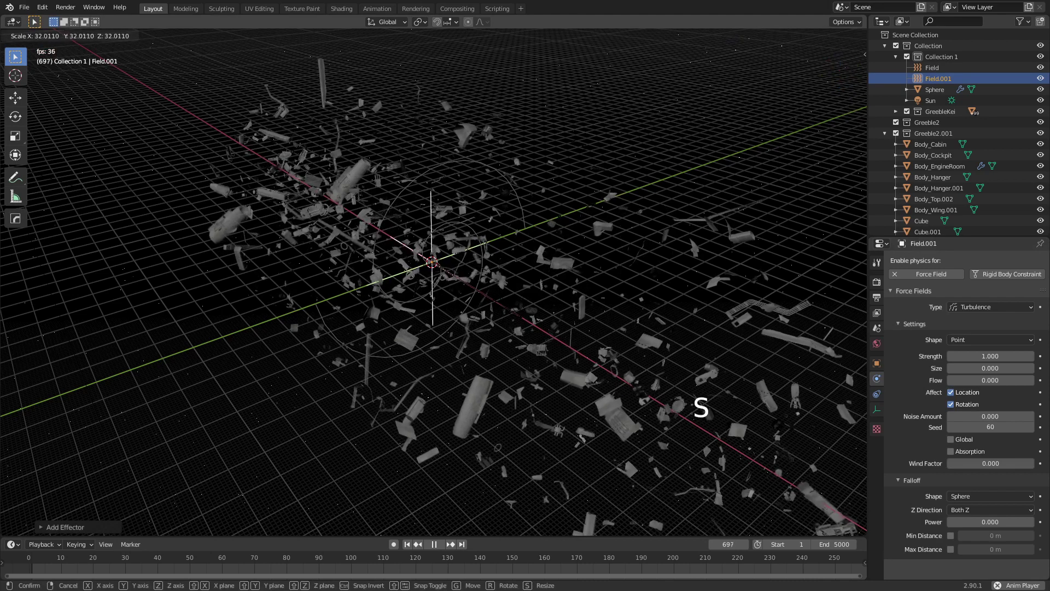
{"action": "left_click", "coordinate": [569, 352]}
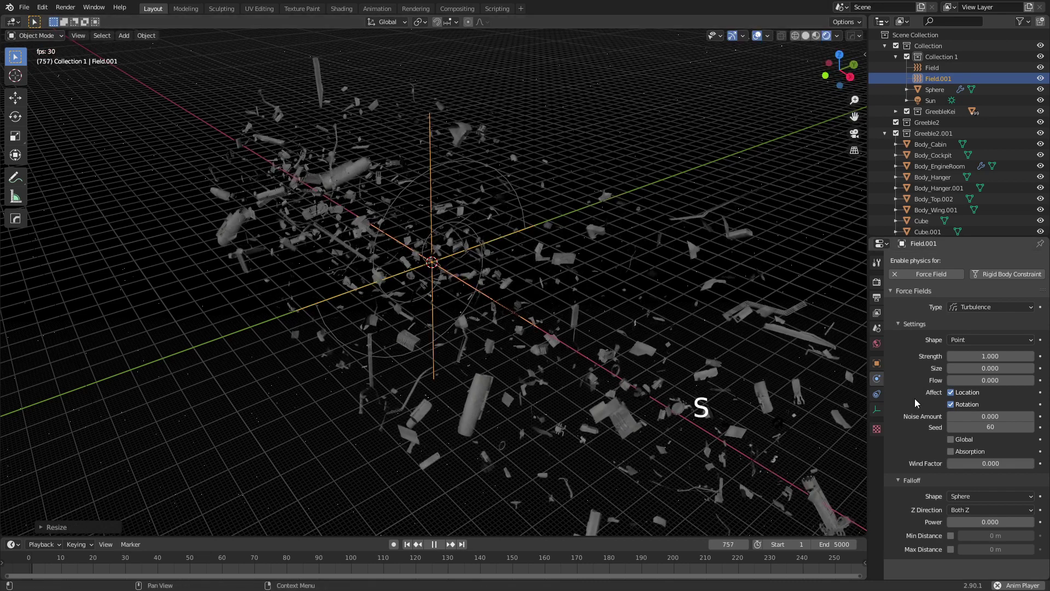
Step: Set the turbulence field's strength to 0.100 and replay the animation from frame 1
{"action": "left_click", "coordinate": [972, 357]}
{"action": "type", "text": "1.0"}
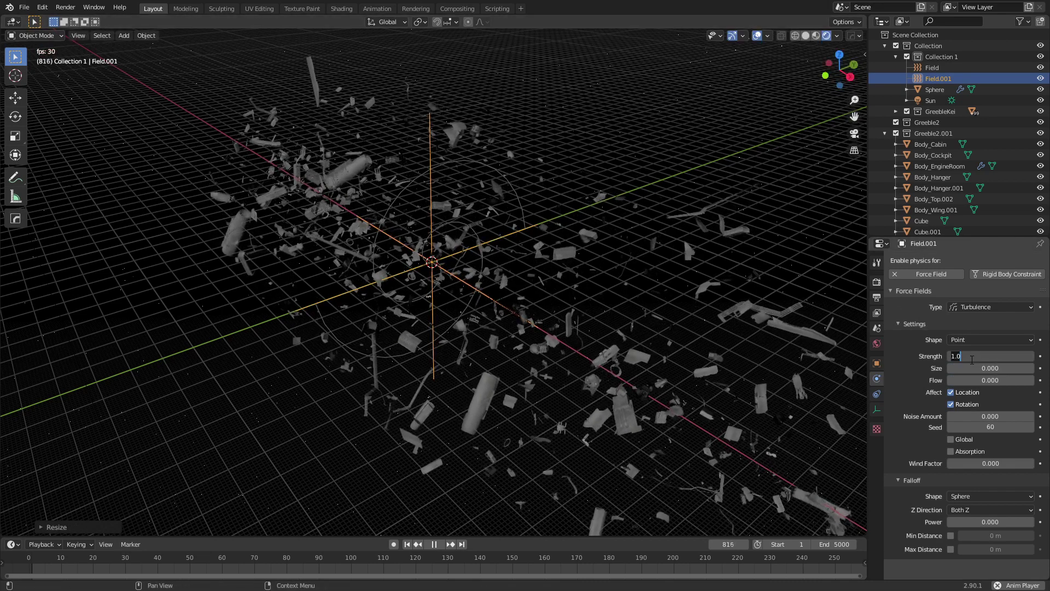
{"action": "key", "text": "BackSpace"}
{"action": "key", "text": "BackSpace"}
{"action": "key", "text": "BackSpace"}
{"action": "type", "text": "0.1"}
{"action": "key", "text": "Return"}
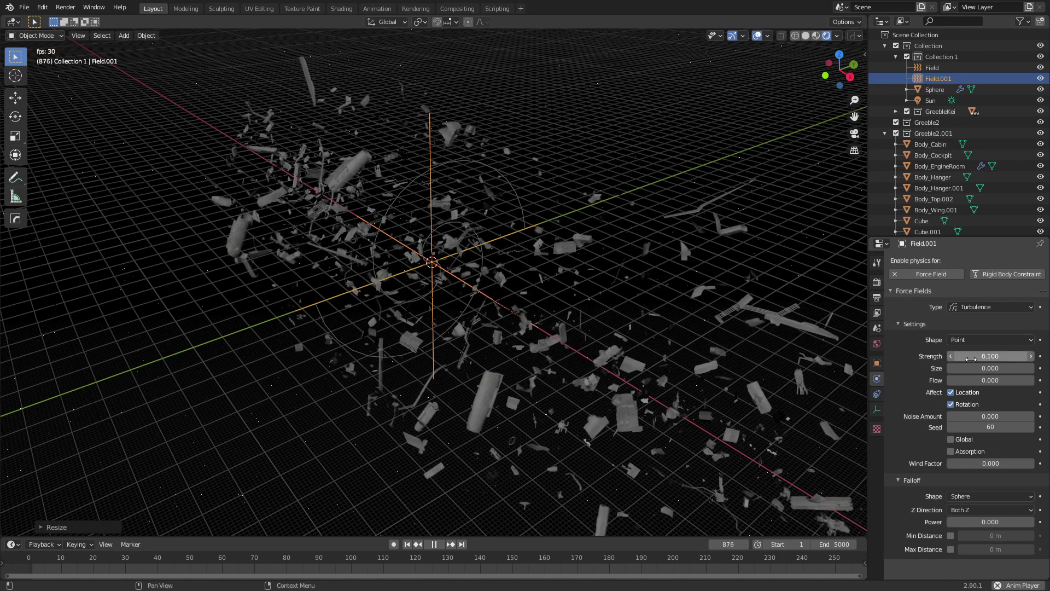
{"action": "left_click", "coordinate": [407, 544]}
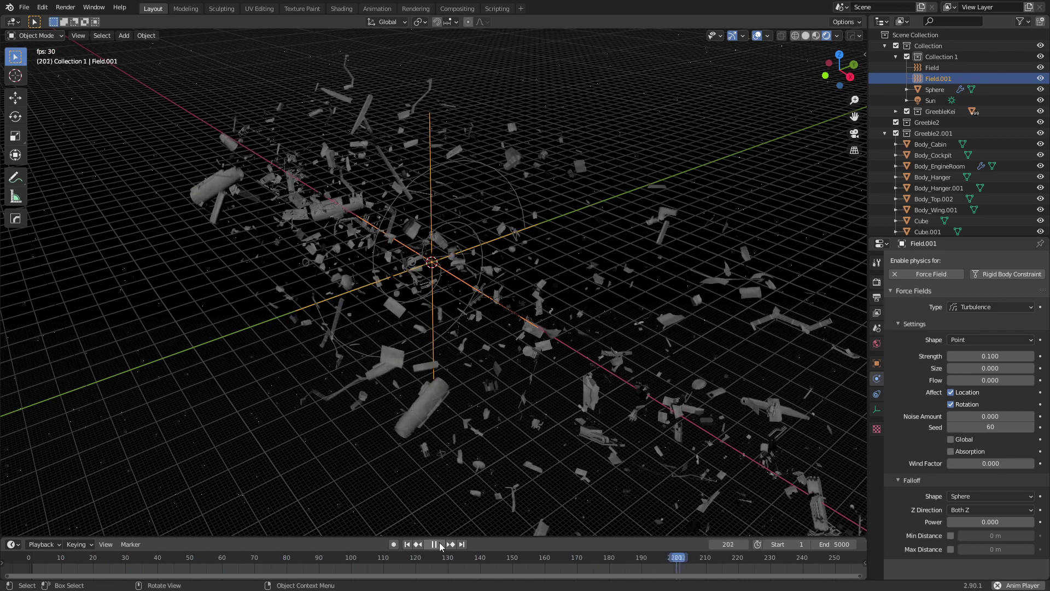
Step: Hide the viewport overlays and examine the moving debris up close from inside the field
{"action": "left_click", "coordinate": [757, 36]}
{"action": "middle_click_drag", "start_coordinate": [596, 249], "coordinate": [852, 339]}
{"action": "scroll", "coordinate": [501, 304], "scroll_direction": "up", "scroll_amount": 4}
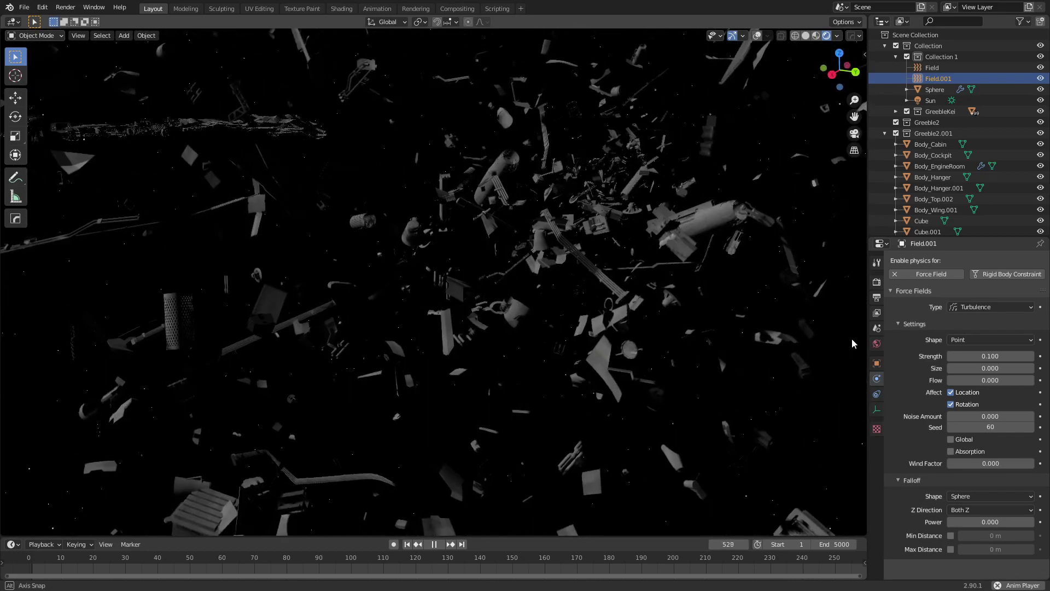